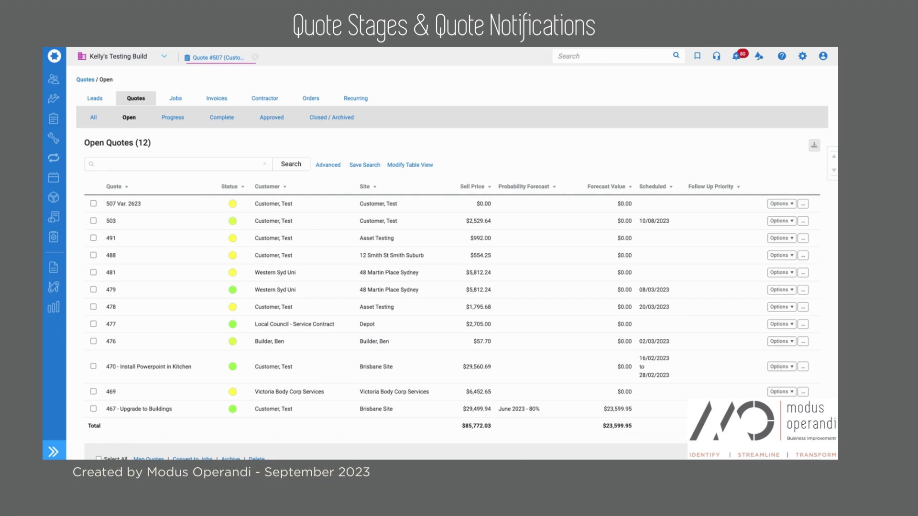
Browse the quotes from every stage, then return to the Open quotes list.
{"action": "left_click", "coordinate": [94, 117]}
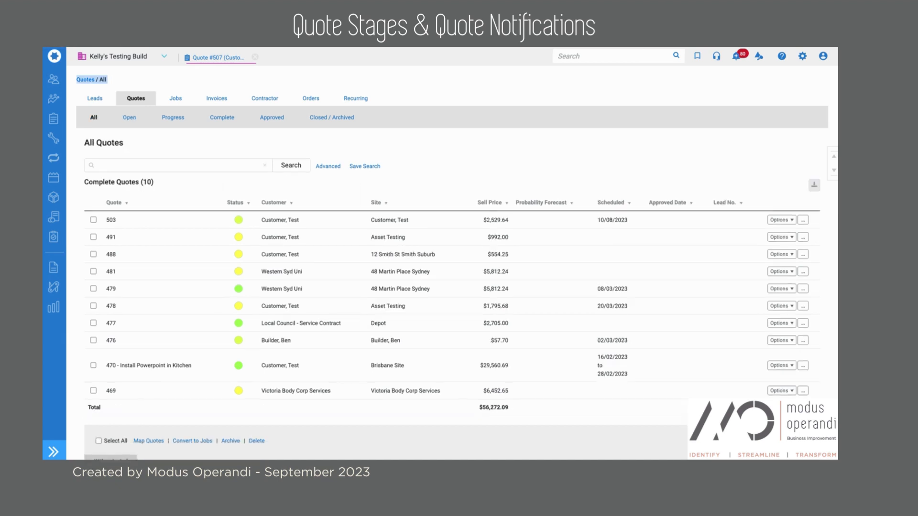
{"action": "scroll", "coordinate": [221, 249], "scroll_direction": "down", "scroll_amount": 2}
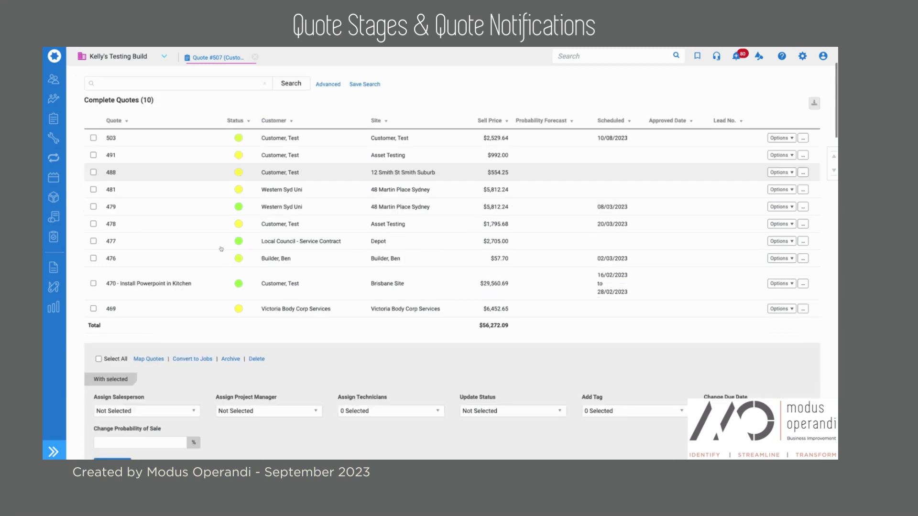
{"action": "scroll", "coordinate": [221, 249], "scroll_direction": "down", "scroll_amount": 4}
{"action": "scroll", "coordinate": [221, 249], "scroll_direction": "down", "scroll_amount": 4}
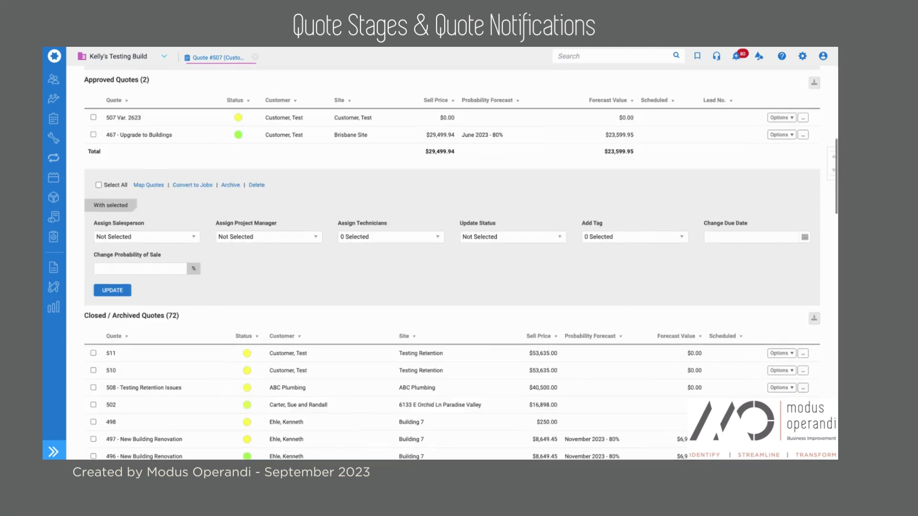
{"action": "scroll", "coordinate": [220, 249], "scroll_direction": "up", "scroll_amount": 10}
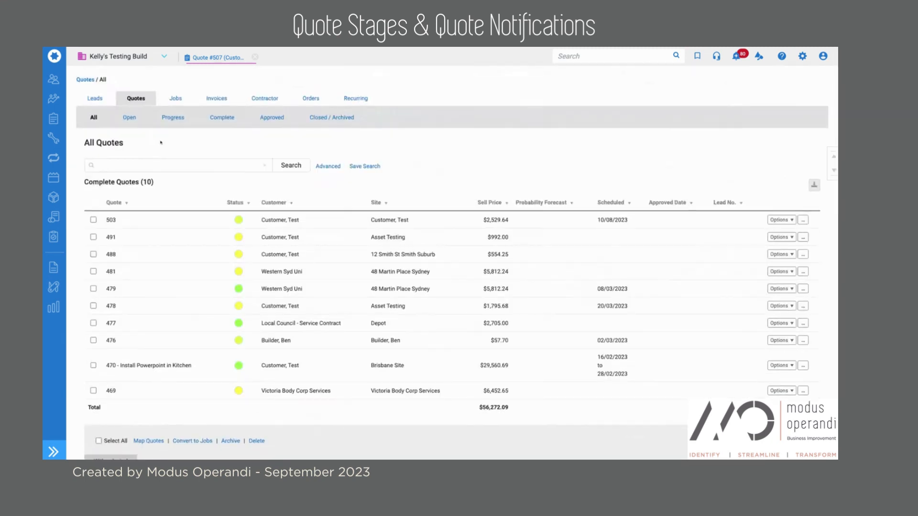
{"action": "left_click", "coordinate": [129, 120]}
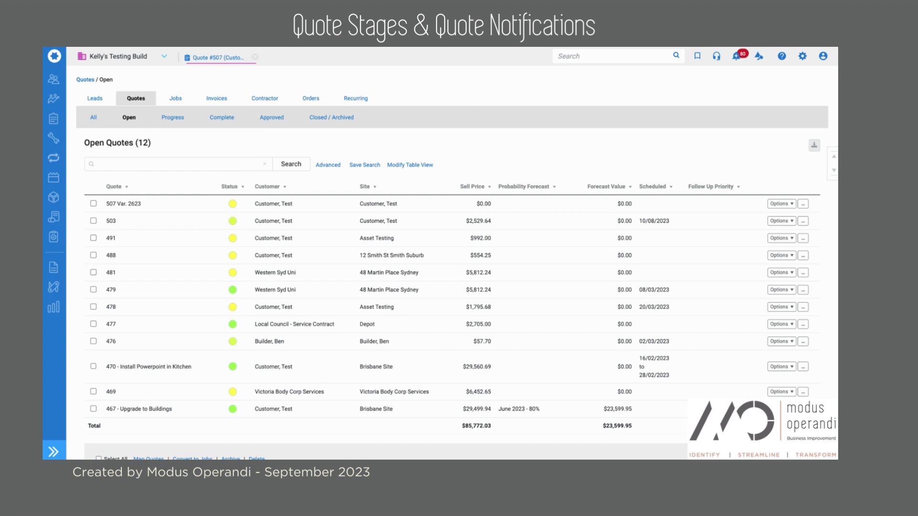
View the Progress and Complete stage quotes, then the Approved quotes list.
{"action": "left_click", "coordinate": [173, 119]}
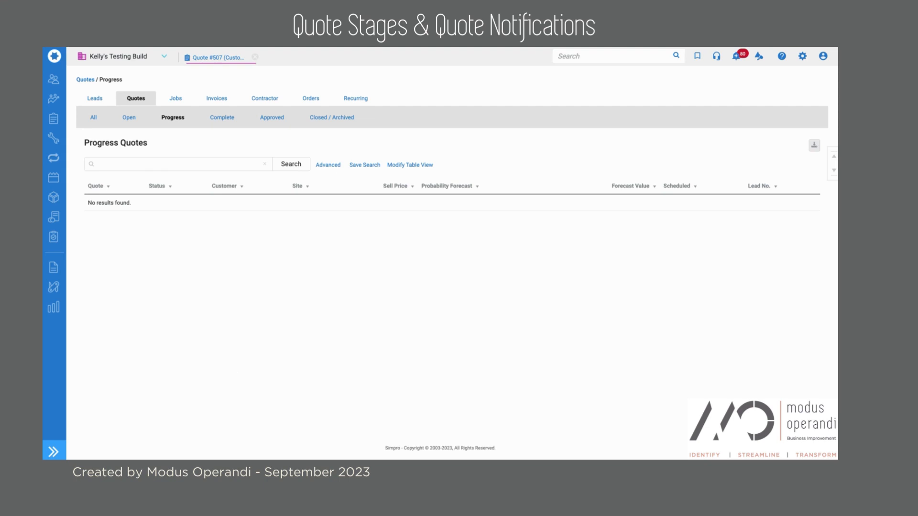
{"action": "left_click", "coordinate": [214, 122]}
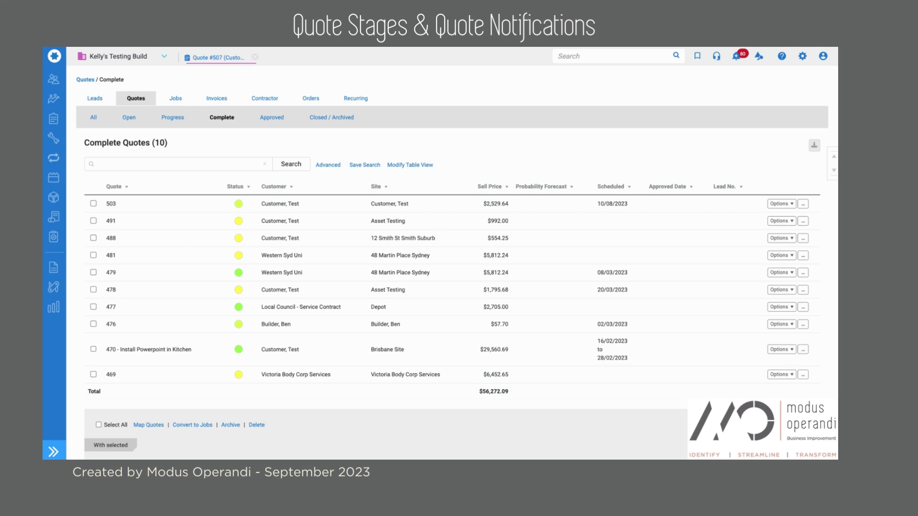
{"action": "left_click", "coordinate": [268, 118]}
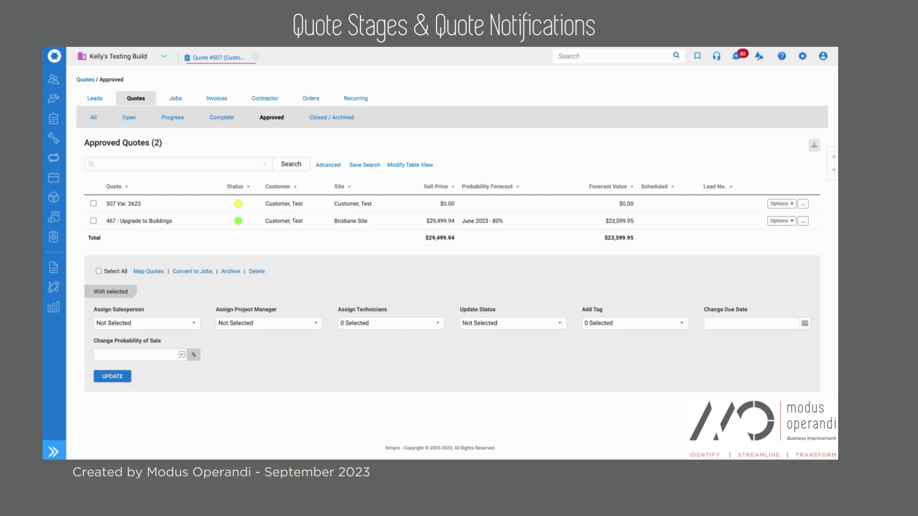
Revisit the Progress, Complete and Approved quote lists, then open the gear settings menu.
{"action": "left_click", "coordinate": [171, 116]}
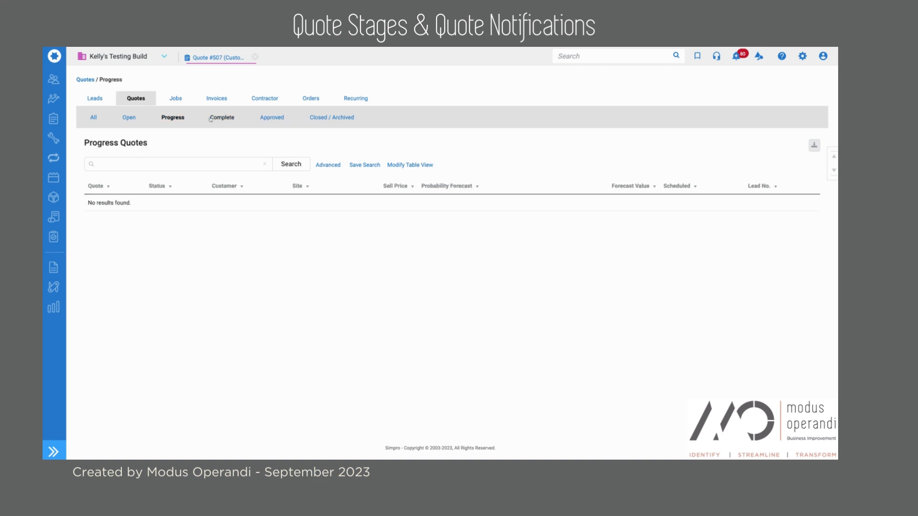
{"action": "left_click", "coordinate": [215, 118]}
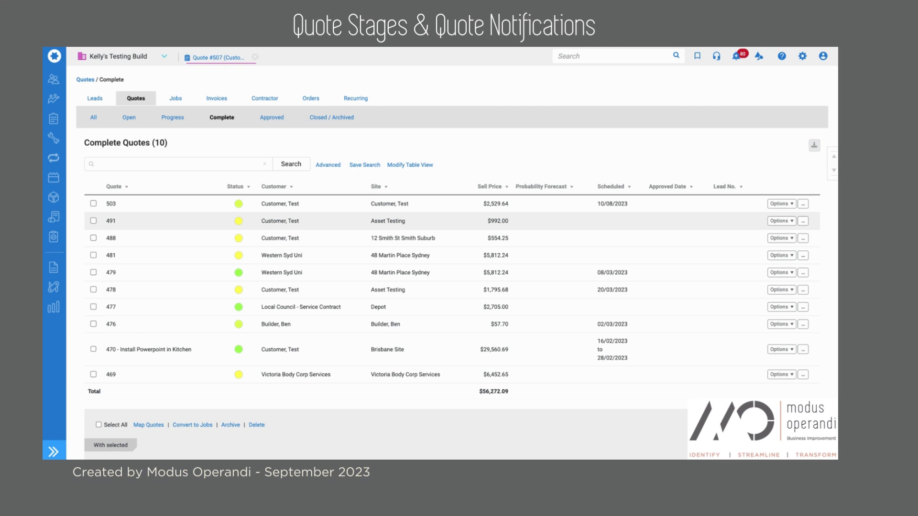
{"action": "left_click", "coordinate": [272, 118]}
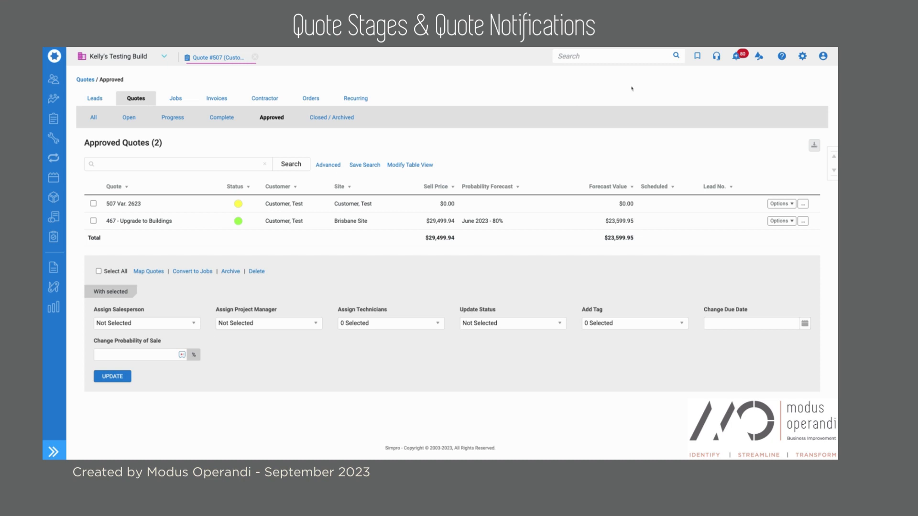
{"action": "left_click", "coordinate": [802, 58]}
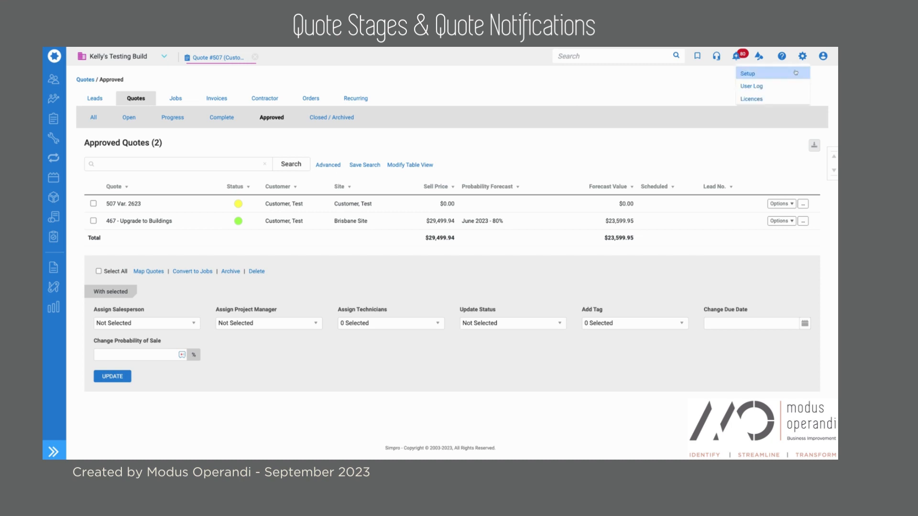
Go to Setup's Defaults and locate the Quotes defaults section.
{"action": "left_click", "coordinate": [796, 73]}
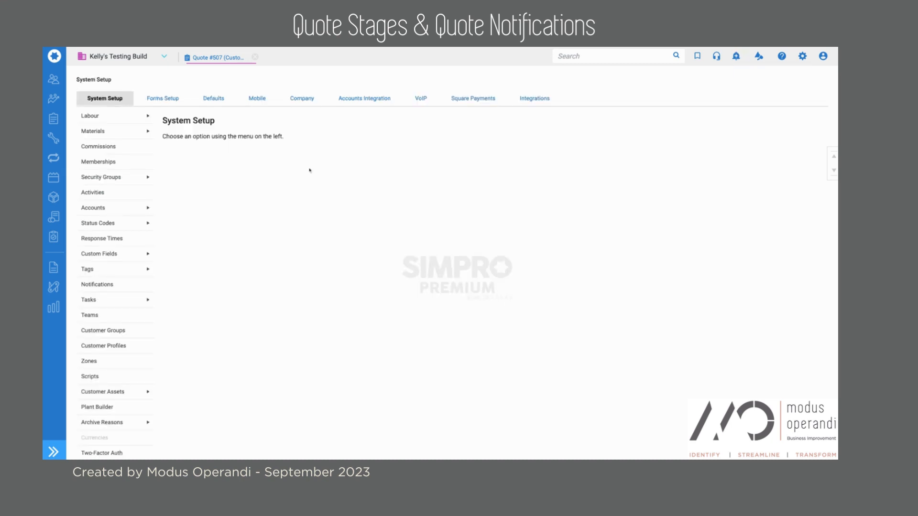
{"action": "left_click", "coordinate": [212, 99]}
{"action": "scroll", "coordinate": [537, 256], "scroll_direction": "down", "scroll_amount": 5}
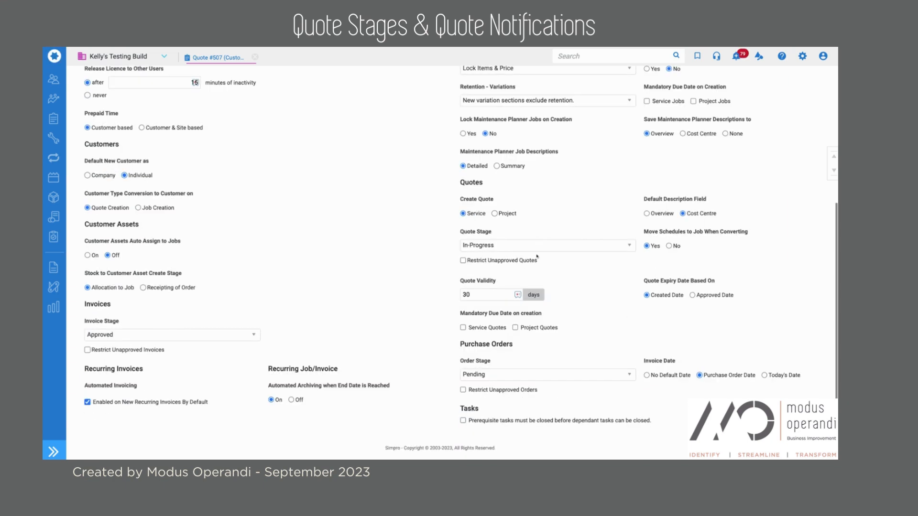
{"action": "double_click", "coordinate": [472, 183]}
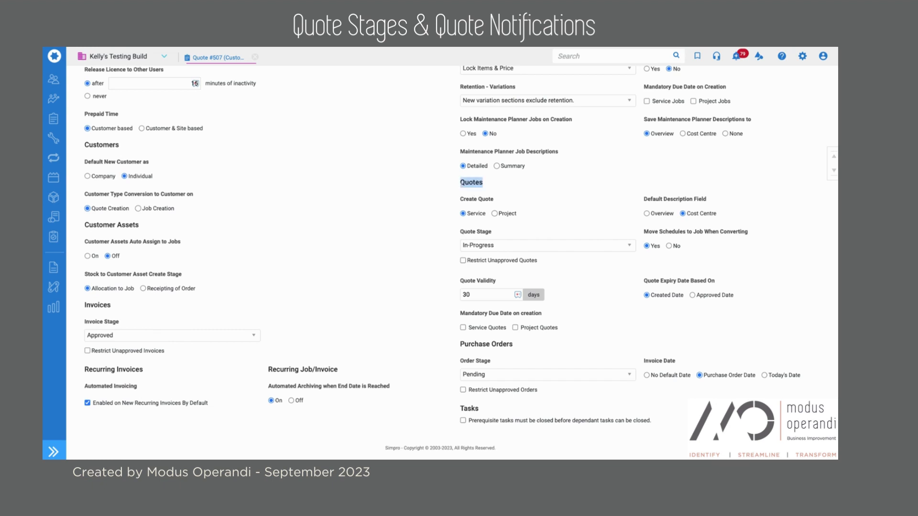
Review the Quote Stage options, keep In-Progress, and note Restrict Unapproved Quotes.
{"action": "left_click", "coordinate": [507, 247]}
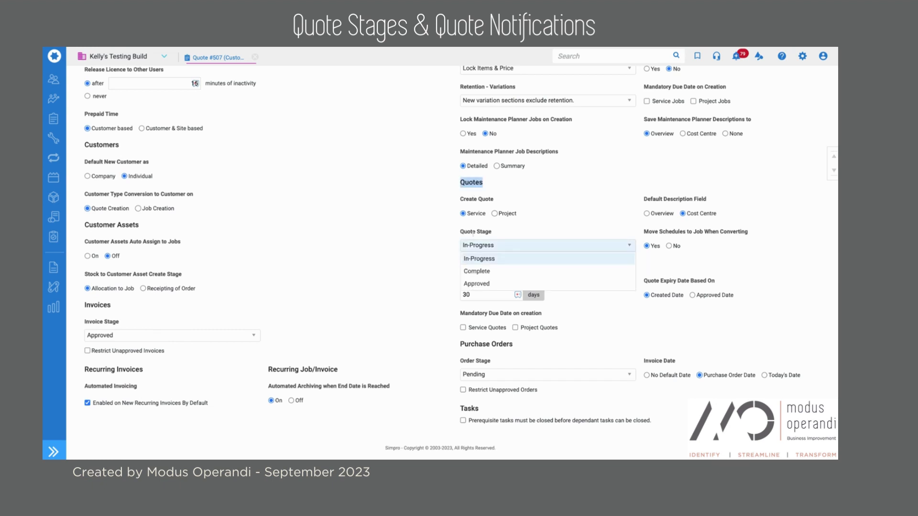
{"action": "left_click_drag", "start_coordinate": [492, 233], "coordinate": [460, 233]}
{"action": "left_click", "coordinate": [500, 246]}
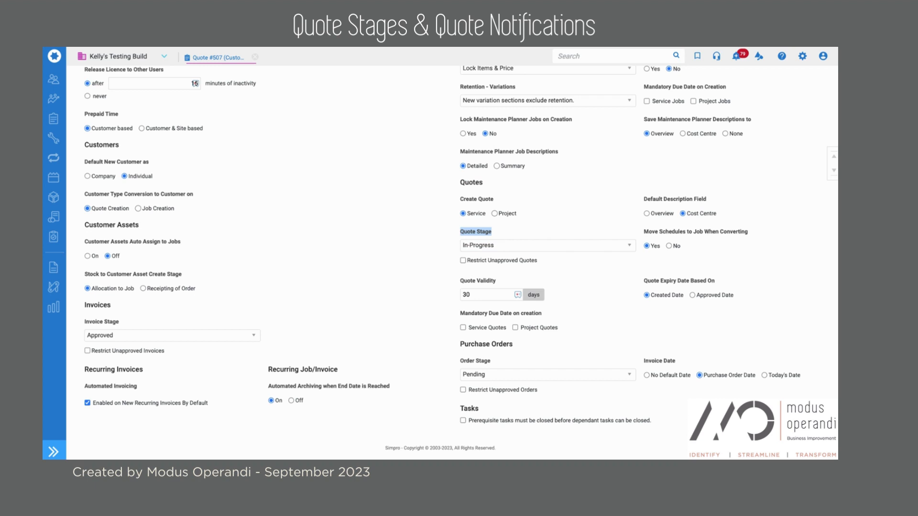
{"action": "left_click", "coordinate": [501, 246]}
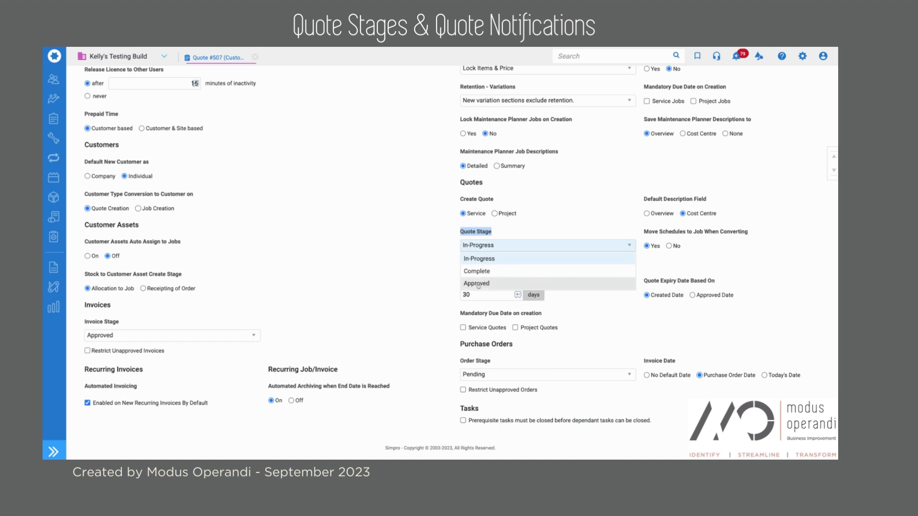
{"action": "left_click", "coordinate": [493, 250]}
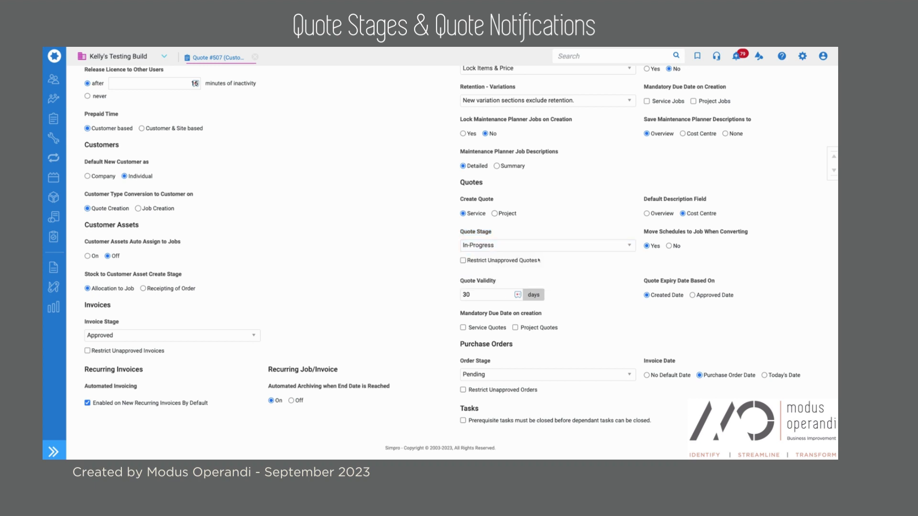
{"action": "left_click_drag", "start_coordinate": [539, 260], "coordinate": [460, 269]}
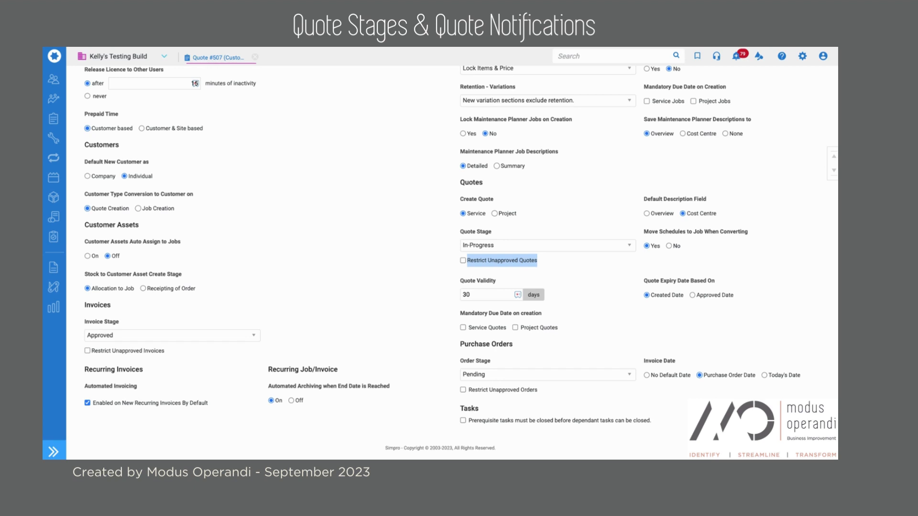
{"action": "left_click", "coordinate": [458, 281]}
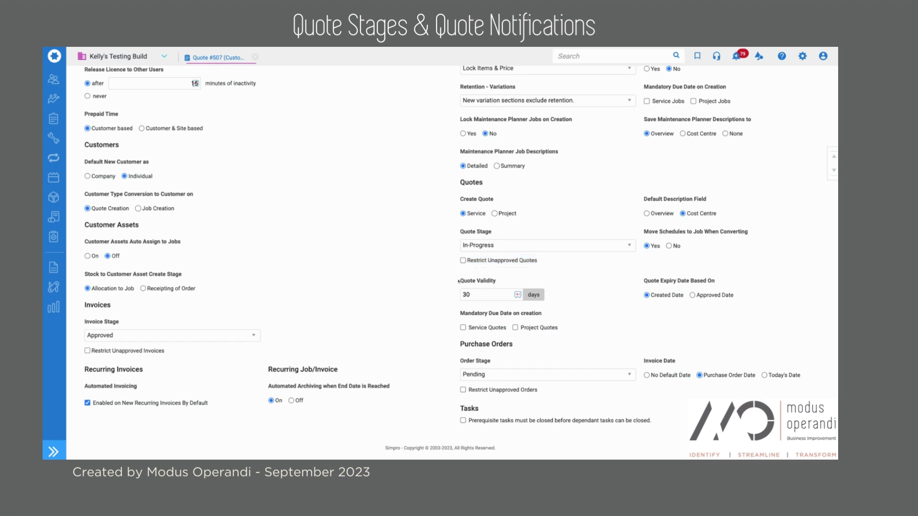
{"action": "triple_click", "coordinate": [458, 281]}
{"action": "left_click_drag", "start_coordinate": [483, 298], "coordinate": [458, 296]}
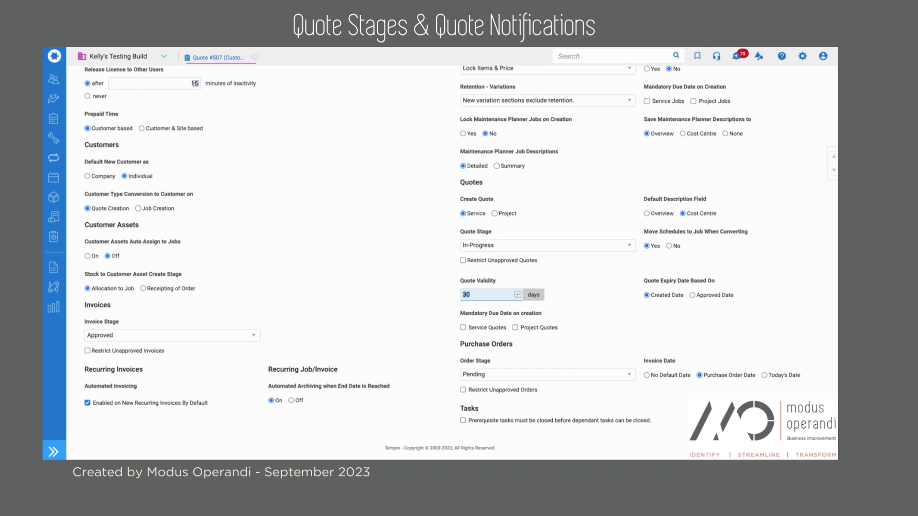
{"action": "left_click", "coordinate": [619, 294]}
{"action": "triple_click", "coordinate": [644, 280]}
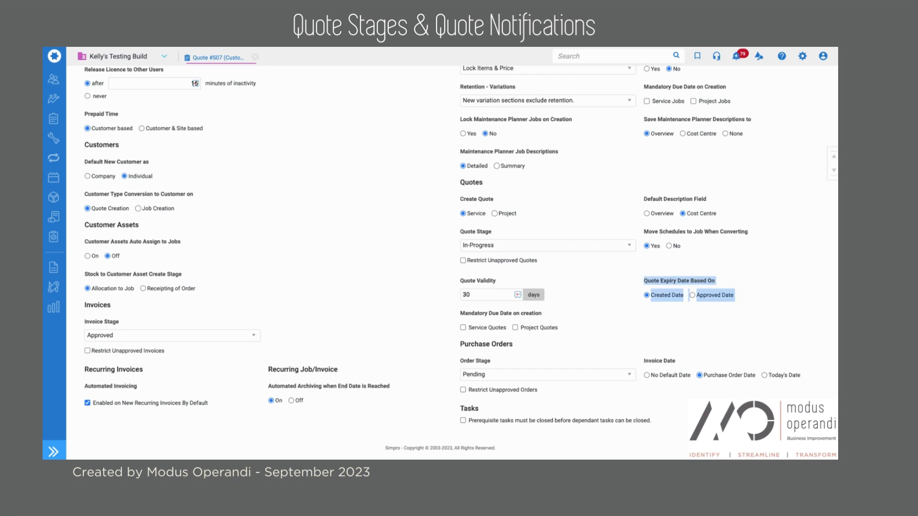
Save the quote defaults with expiry based on the Approved Date.
{"action": "left_click", "coordinate": [718, 313]}
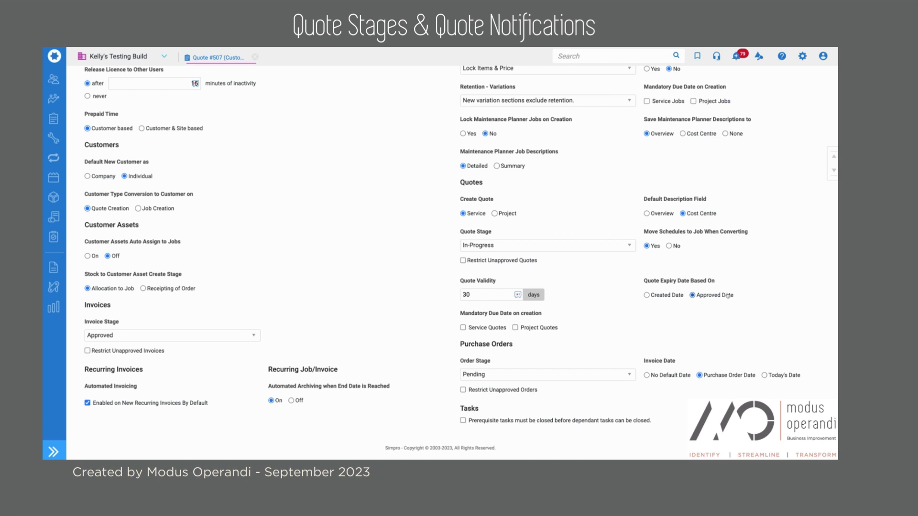
{"action": "scroll", "coordinate": [727, 296], "scroll_direction": "up", "scroll_amount": 3}
{"action": "scroll", "coordinate": [727, 296], "scroll_direction": "up", "scroll_amount": 3}
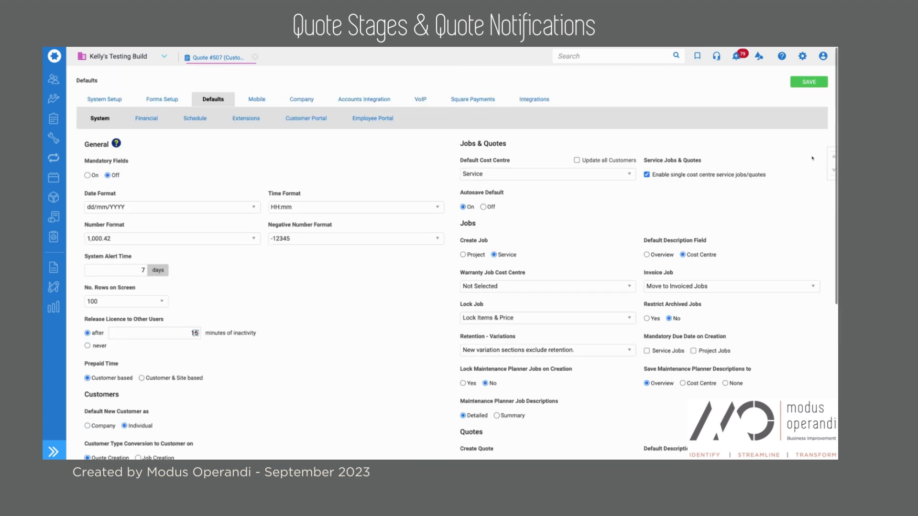
{"action": "left_click", "coordinate": [814, 82]}
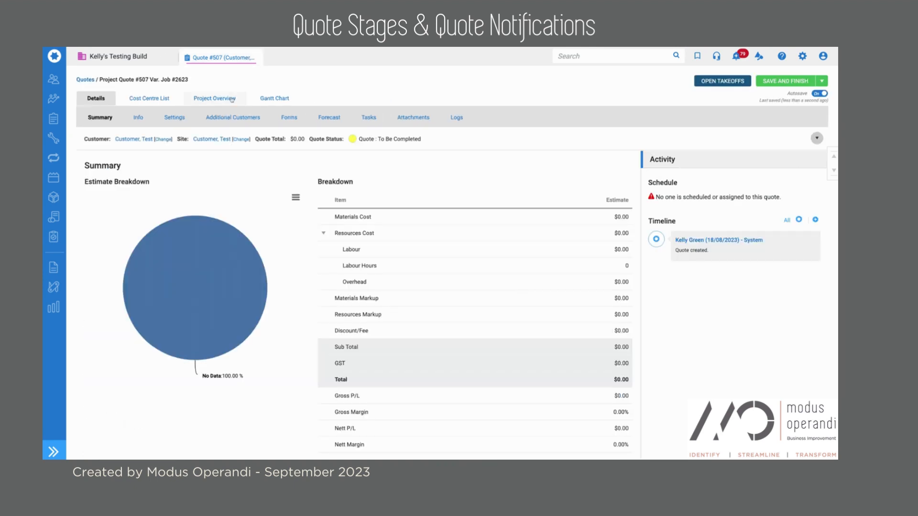
In quote #507's settings, try the Complete stage, then set the stage to Approved.
{"action": "left_click", "coordinate": [175, 117]}
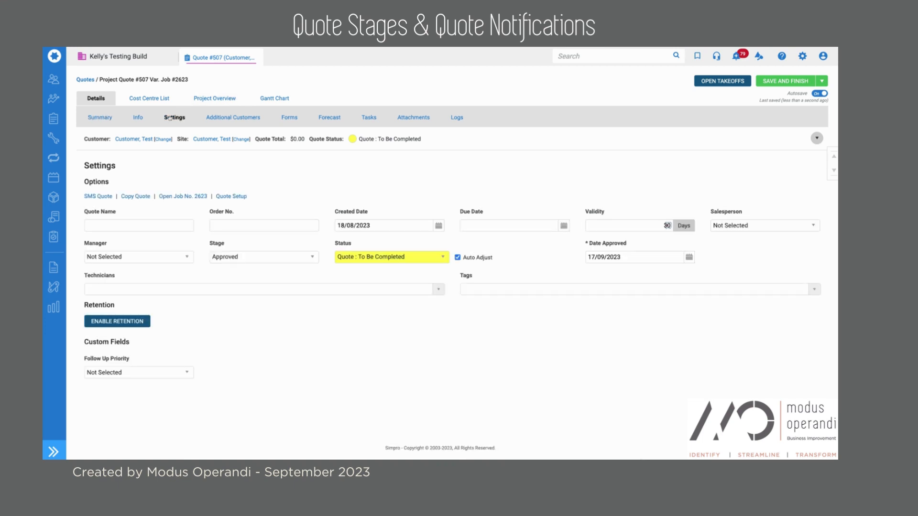
{"action": "double_click", "coordinate": [211, 242]}
{"action": "left_click", "coordinate": [241, 257]}
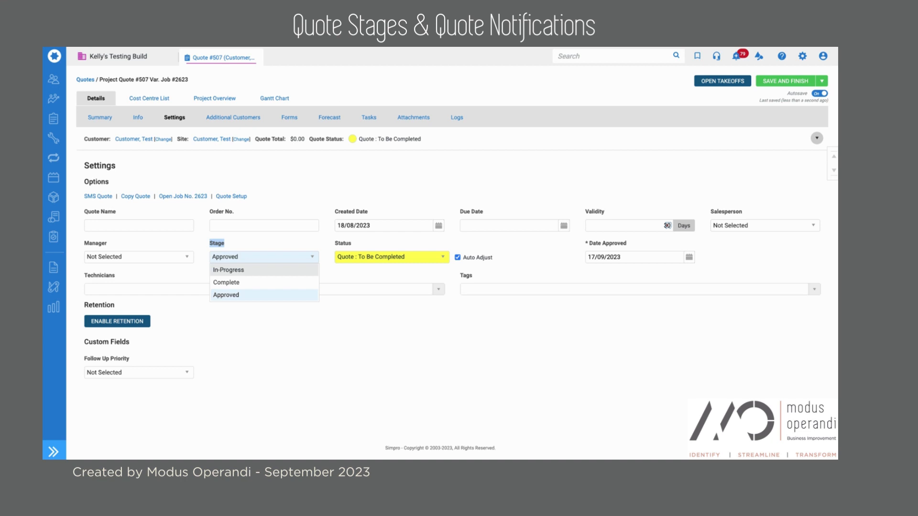
{"action": "left_click", "coordinate": [239, 284]}
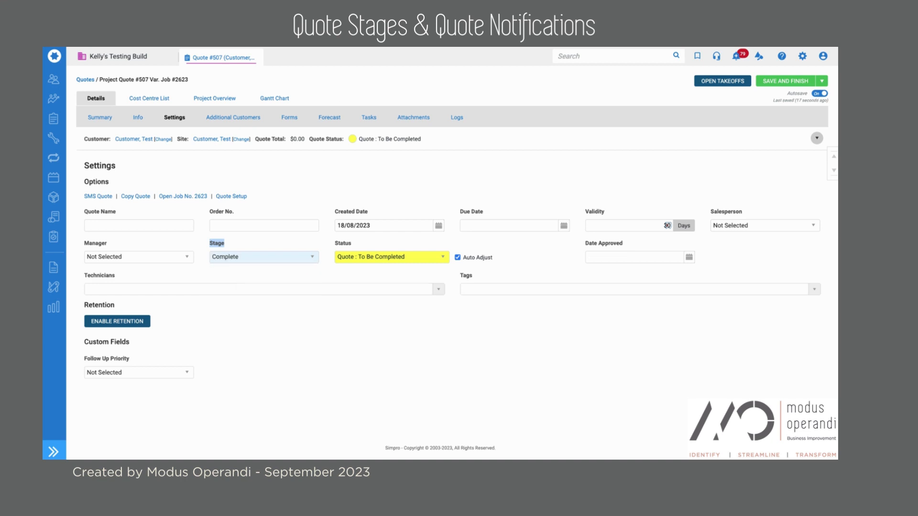
{"action": "left_click", "coordinate": [263, 258]}
{"action": "left_click", "coordinate": [225, 296]}
Check the approval date 17/09/2023 and save and finish quote #507.
{"action": "triple_click", "coordinate": [605, 243]}
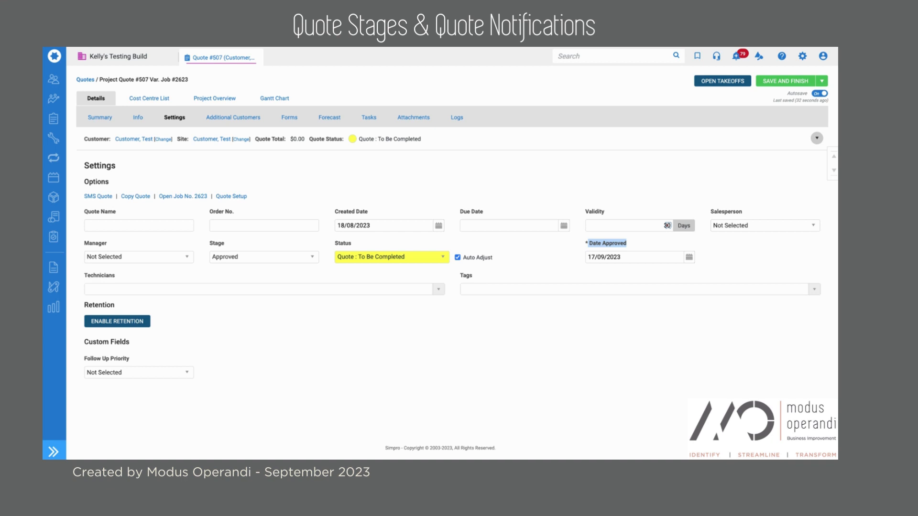
{"action": "left_click", "coordinate": [727, 187]}
{"action": "left_click", "coordinate": [790, 81]}
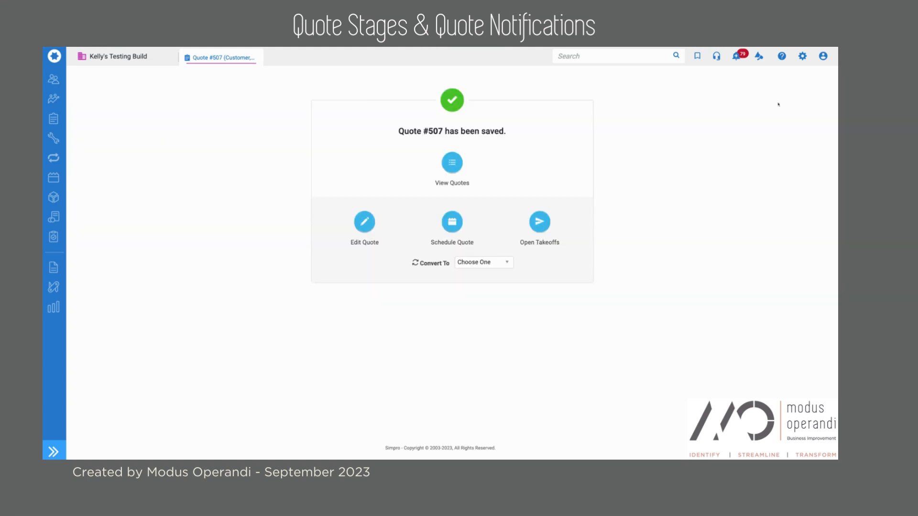
Open System Setup from the gear settings menu.
{"action": "left_click", "coordinate": [803, 57]}
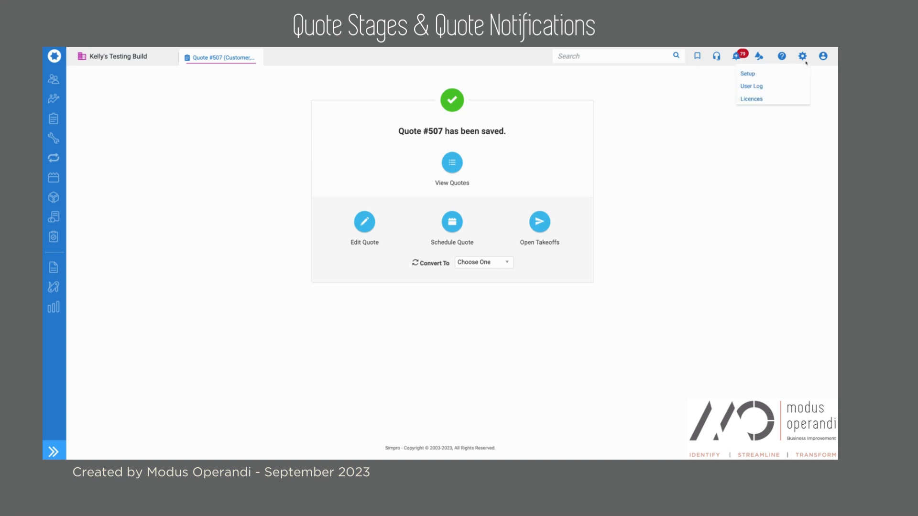
{"action": "left_click", "coordinate": [785, 80]}
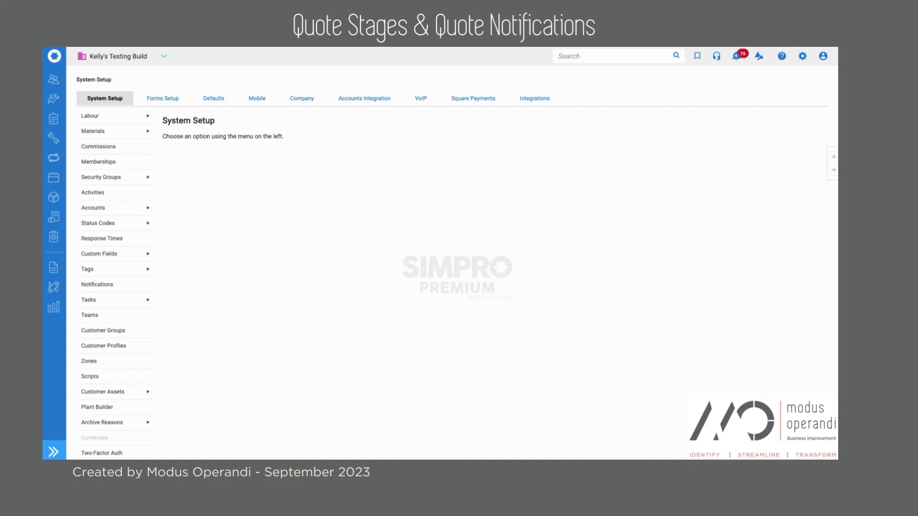
{"action": "mouse_move", "coordinate": [125, 265]}
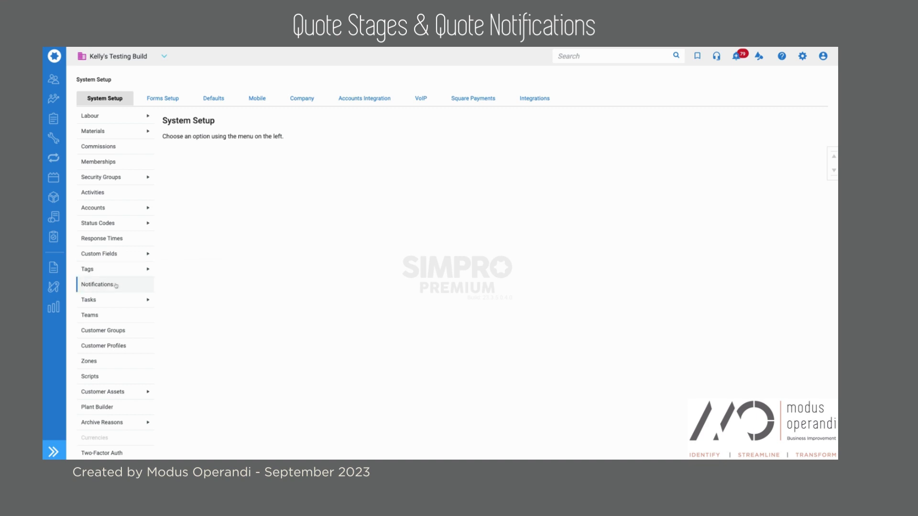
View the Notifications list and start a new blank notification.
{"action": "left_click", "coordinate": [115, 285]}
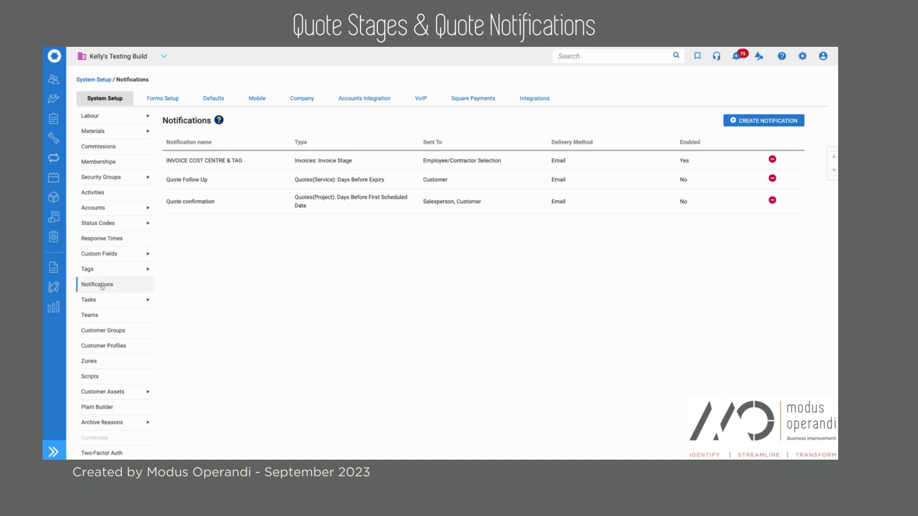
{"action": "left_click", "coordinate": [765, 119]}
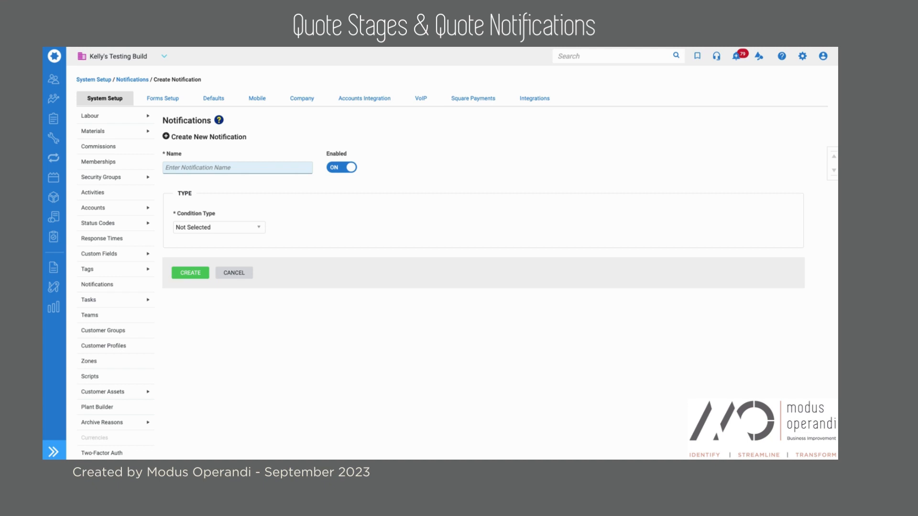
Name the notification 'Quote Follow Up' and switch Enabled off.
{"action": "type", "text": "Quote Follow Up"}
{"action": "double_click", "coordinate": [331, 153]}
{"action": "left_click", "coordinate": [346, 168]}
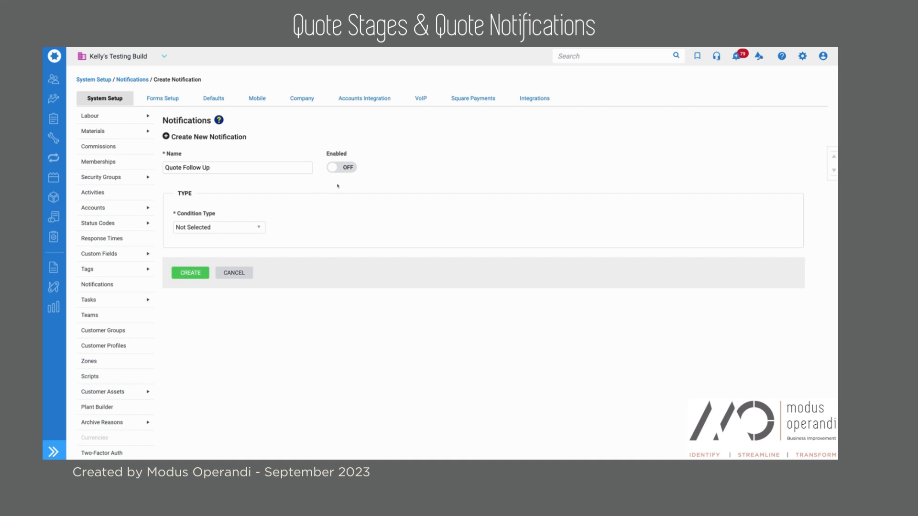
Set the condition type to Quotes and the quotes type to Service.
{"action": "left_click", "coordinate": [251, 229]}
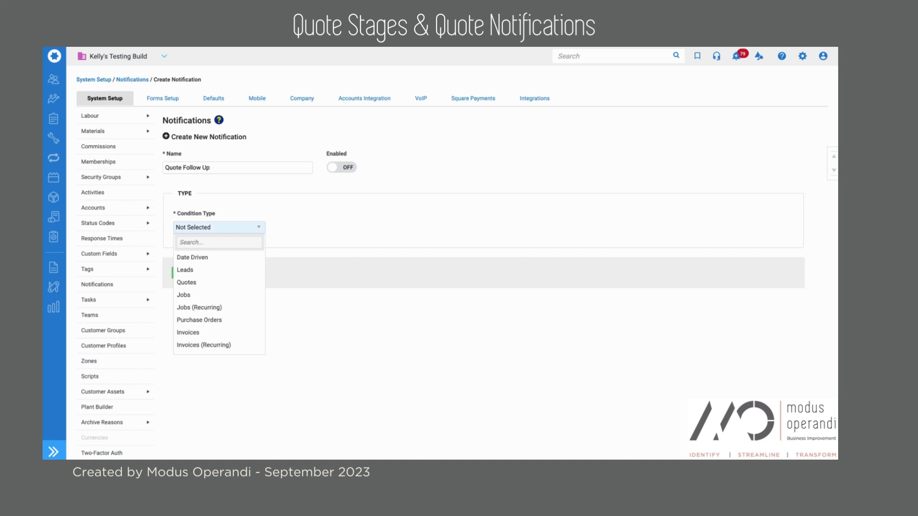
{"action": "left_click", "coordinate": [214, 282]}
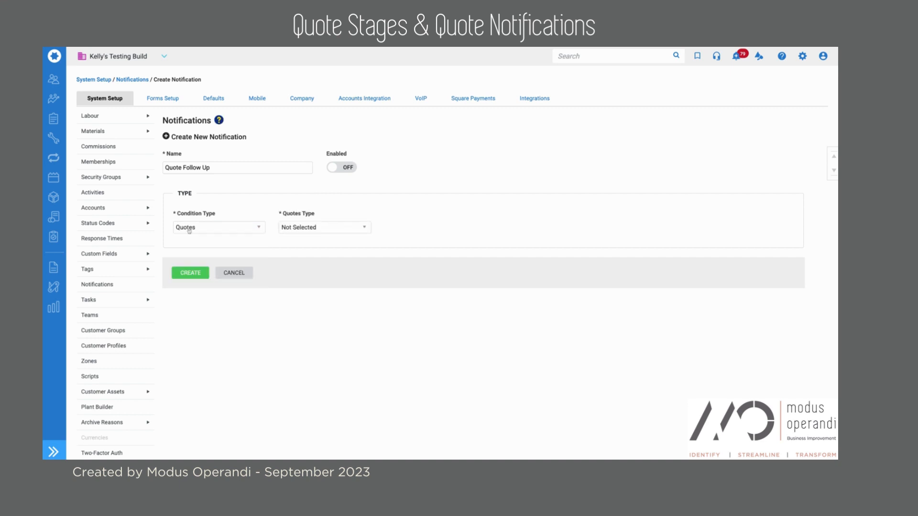
{"action": "left_click", "coordinate": [301, 229]}
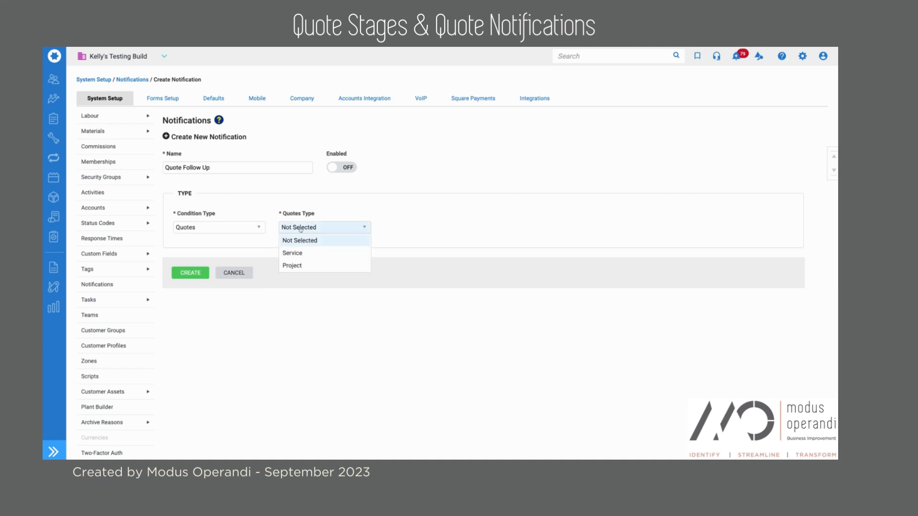
{"action": "left_click", "coordinate": [292, 253]}
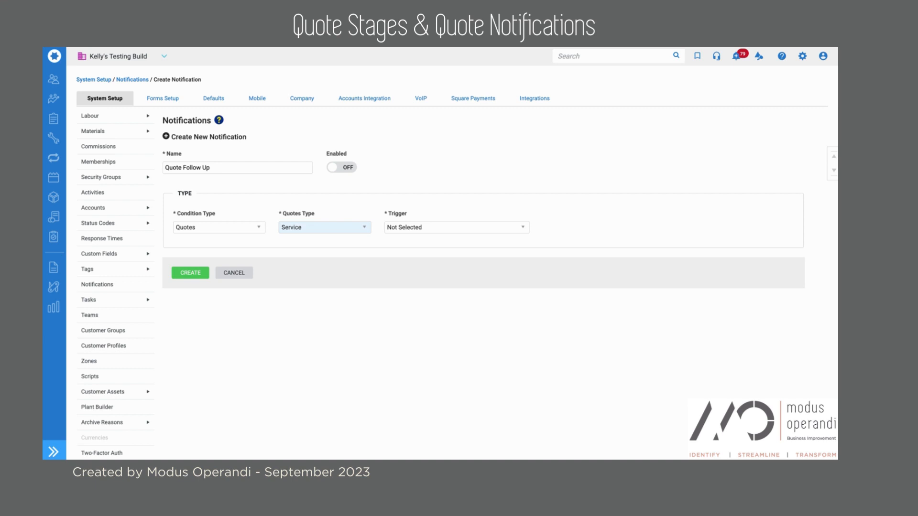
Set the notification trigger to Days Before Expiry.
{"action": "left_click", "coordinate": [414, 229]}
{"action": "left_click", "coordinate": [414, 230]}
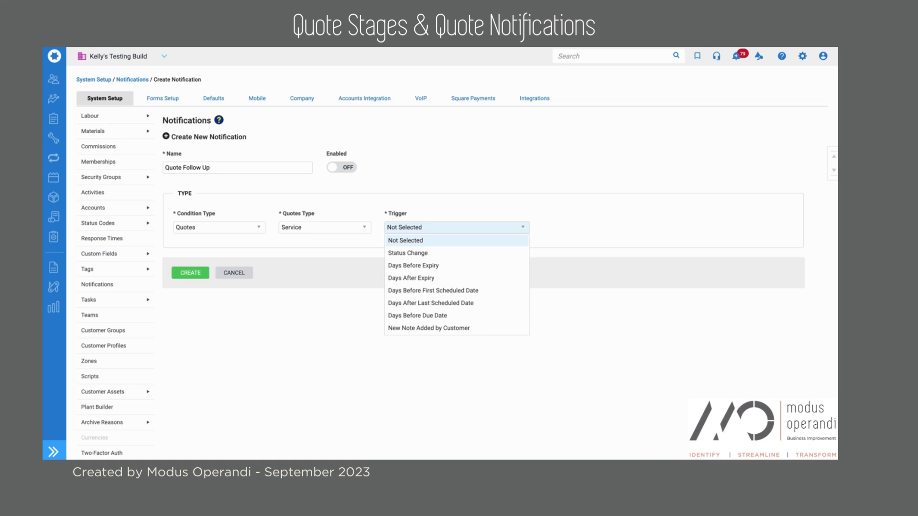
{"action": "left_click", "coordinate": [418, 266]}
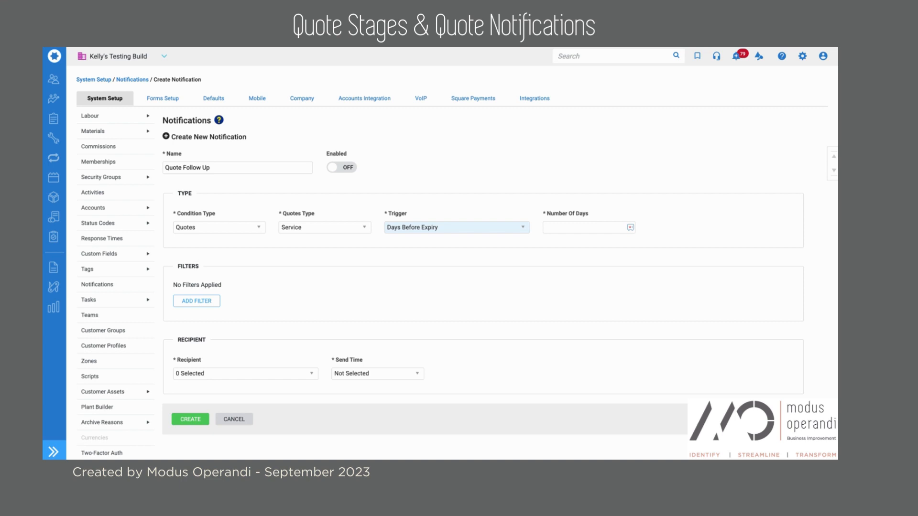
Set Number Of Days to 21 and add a filter, opening its Filter Type choices.
{"action": "left_click", "coordinate": [566, 227]}
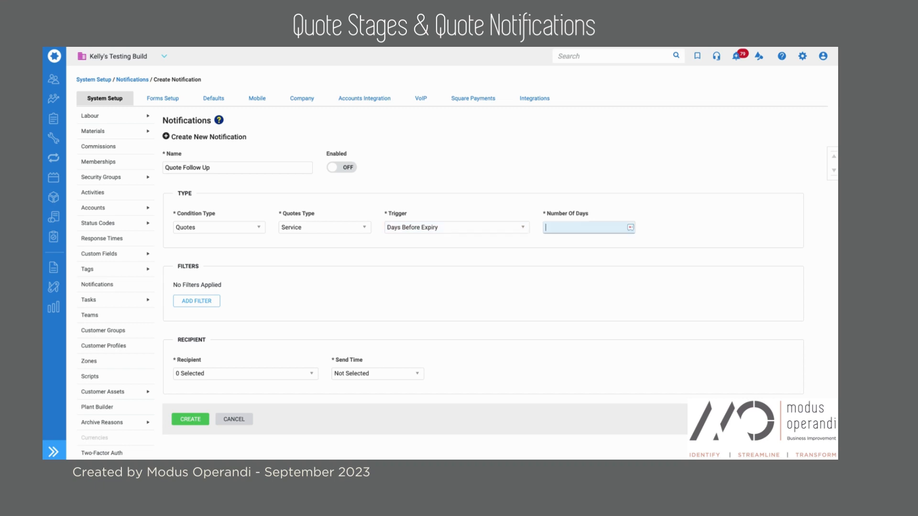
{"action": "type", "text": "21"}
{"action": "left_click", "coordinate": [584, 243]}
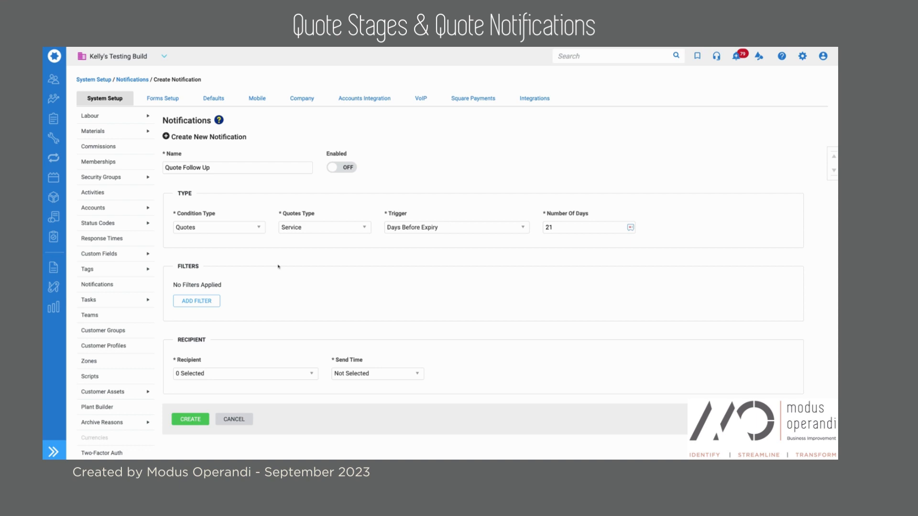
{"action": "left_click", "coordinate": [191, 301]}
{"action": "left_click", "coordinate": [191, 301]}
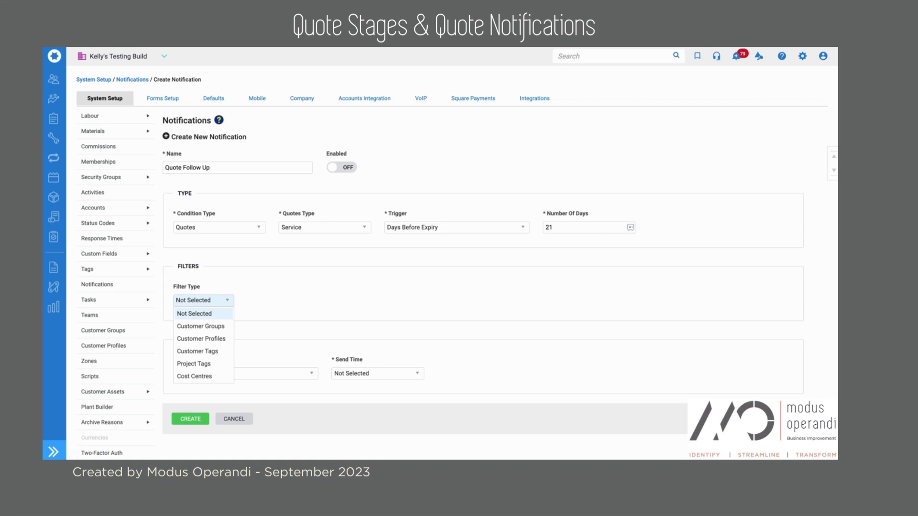
Leave Filter Type empty and bring up the Recipient choices further down the form.
{"action": "left_click", "coordinate": [254, 290]}
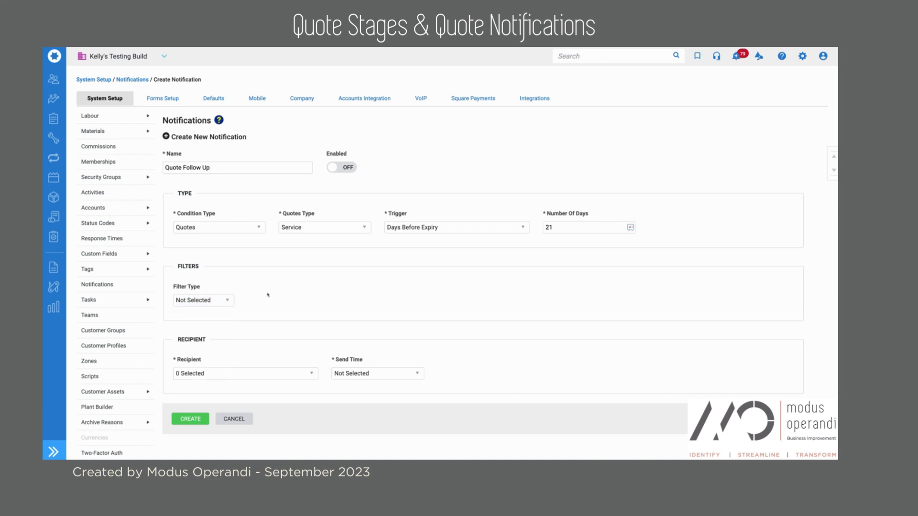
{"action": "scroll", "coordinate": [267, 295], "scroll_direction": "down", "scroll_amount": 1}
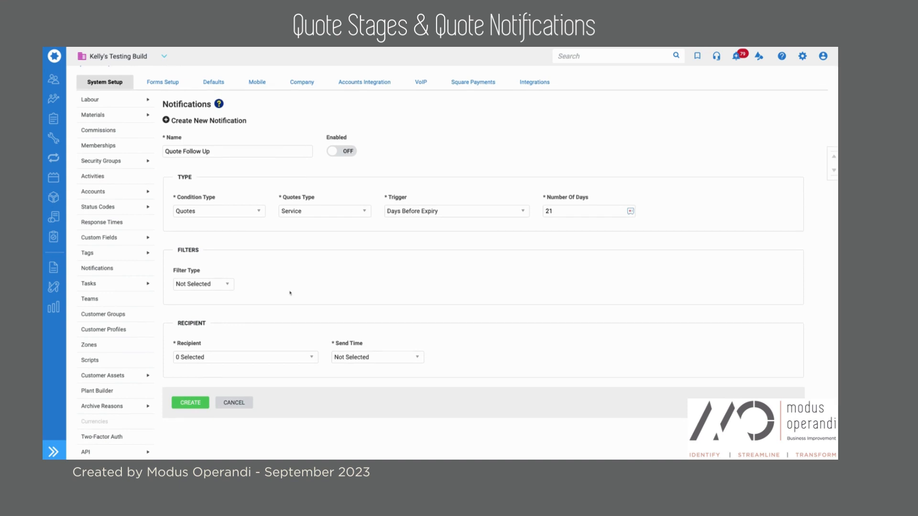
{"action": "scroll", "coordinate": [272, 329], "scroll_direction": "down", "scroll_amount": 1}
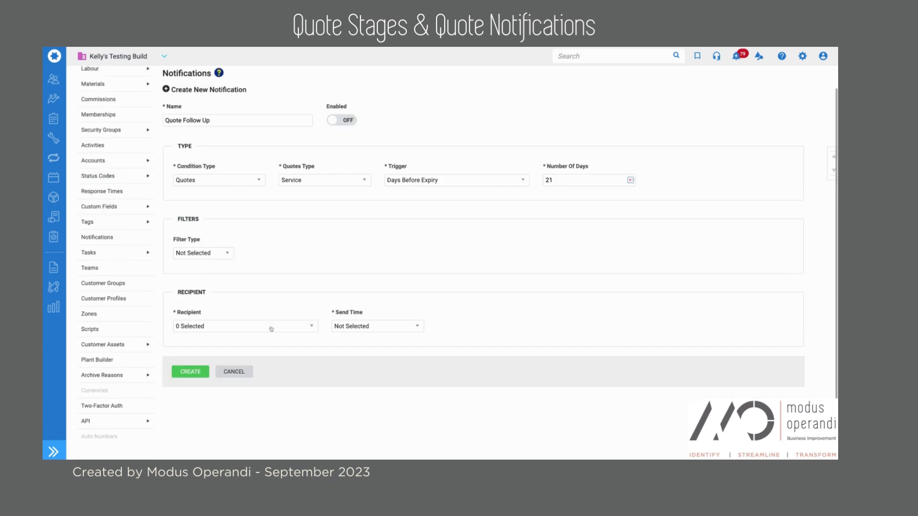
{"action": "left_click", "coordinate": [272, 329]}
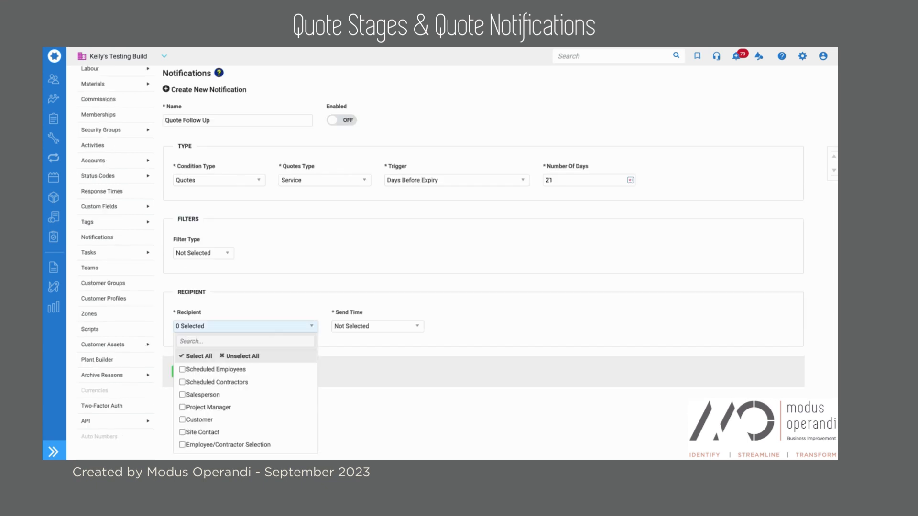
Select Customer as recipient, set Send Time to 10:00am - 12:00pm, and turn email delivery on.
{"action": "scroll", "coordinate": [460, 260], "scroll_direction": "down", "scroll_amount": 1}
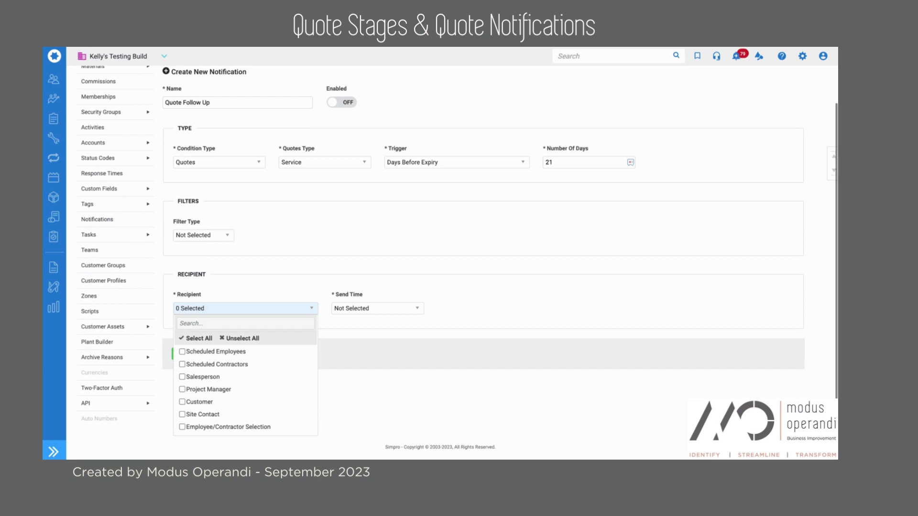
{"action": "left_click", "coordinate": [182, 403]}
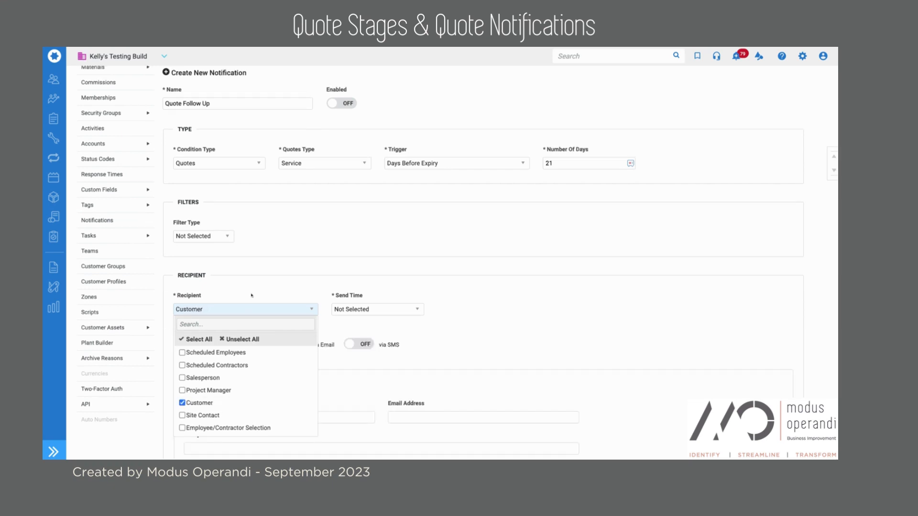
{"action": "left_click", "coordinate": [251, 296]}
{"action": "left_click", "coordinate": [409, 309]}
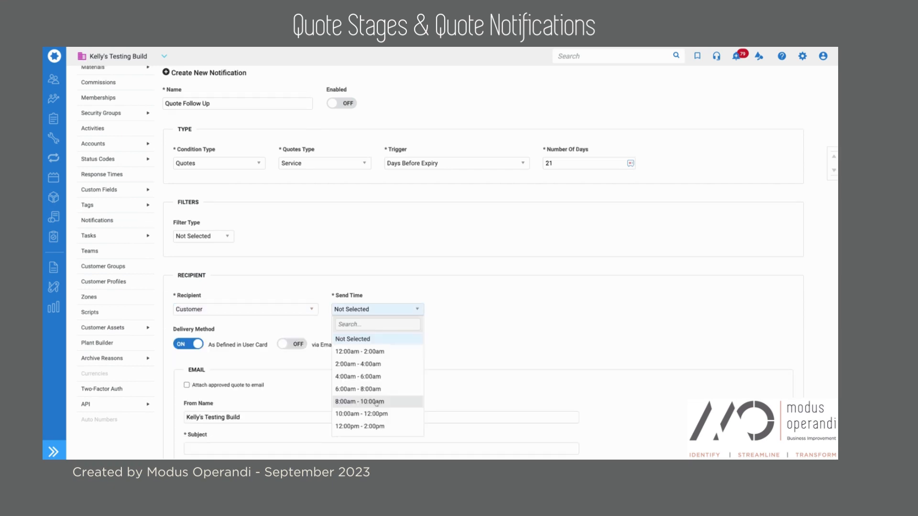
{"action": "left_click", "coordinate": [364, 414]}
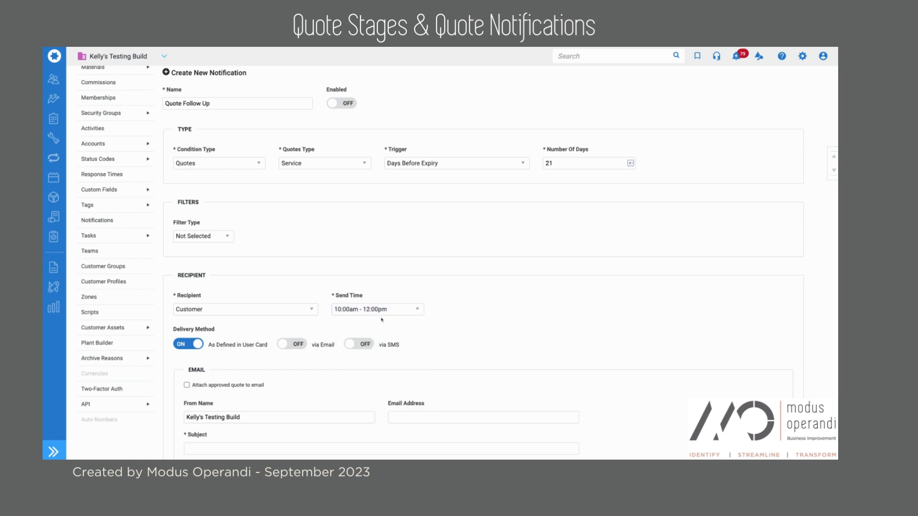
{"action": "scroll", "coordinate": [308, 309], "scroll_direction": "down", "scroll_amount": 1}
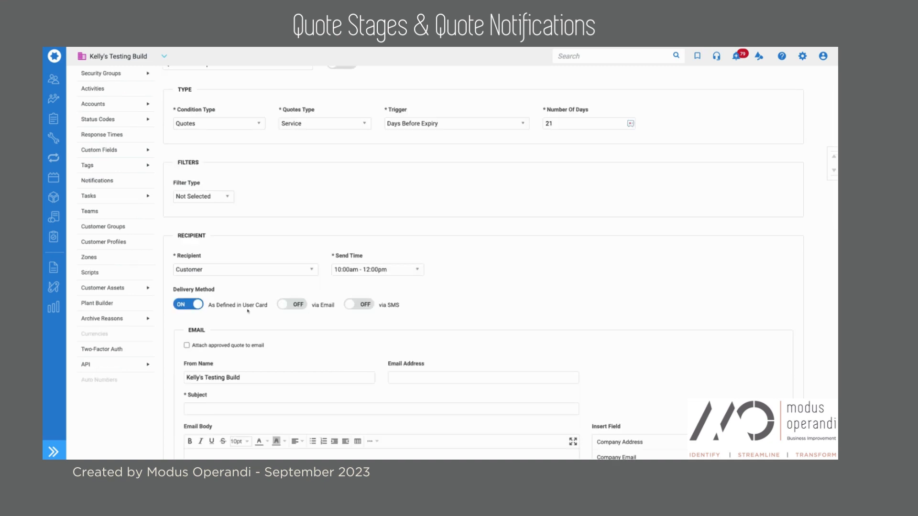
{"action": "left_click", "coordinate": [299, 305]}
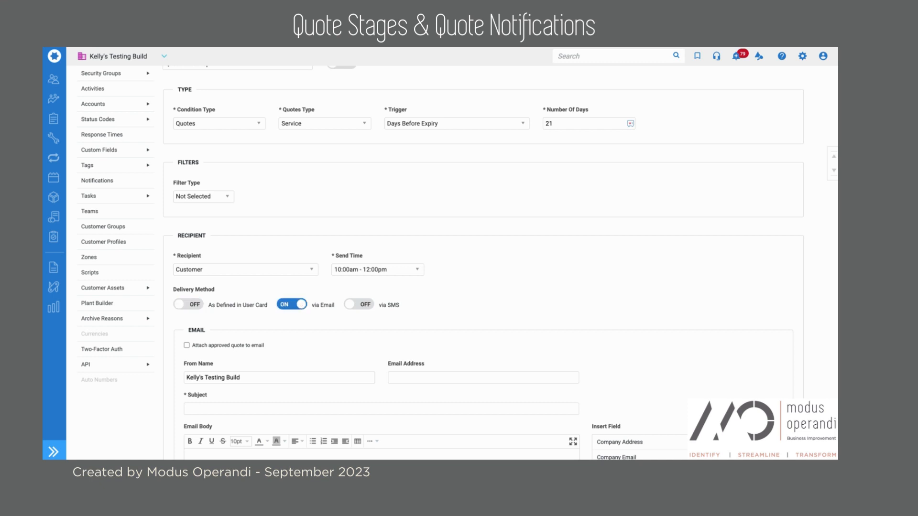
{"action": "scroll", "coordinate": [311, 323], "scroll_direction": "down", "scroll_amount": 1}
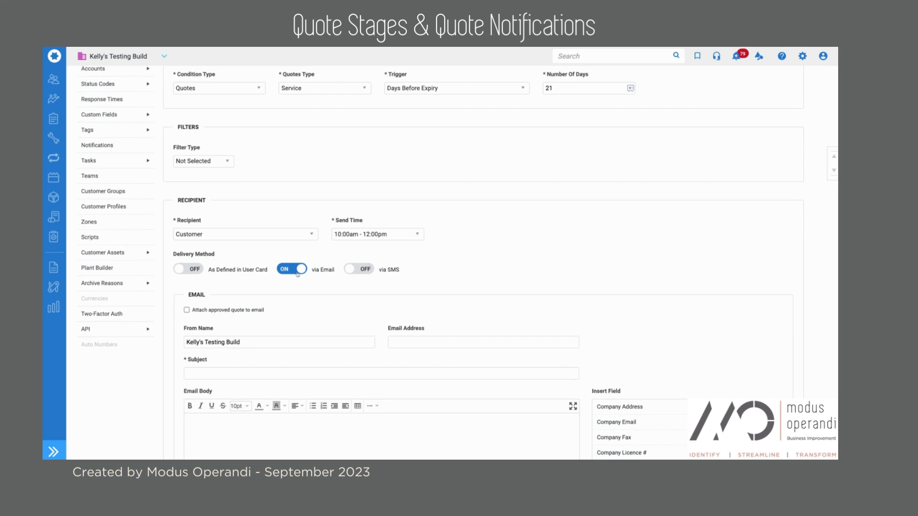
{"action": "scroll", "coordinate": [371, 300], "scroll_direction": "down", "scroll_amount": 1}
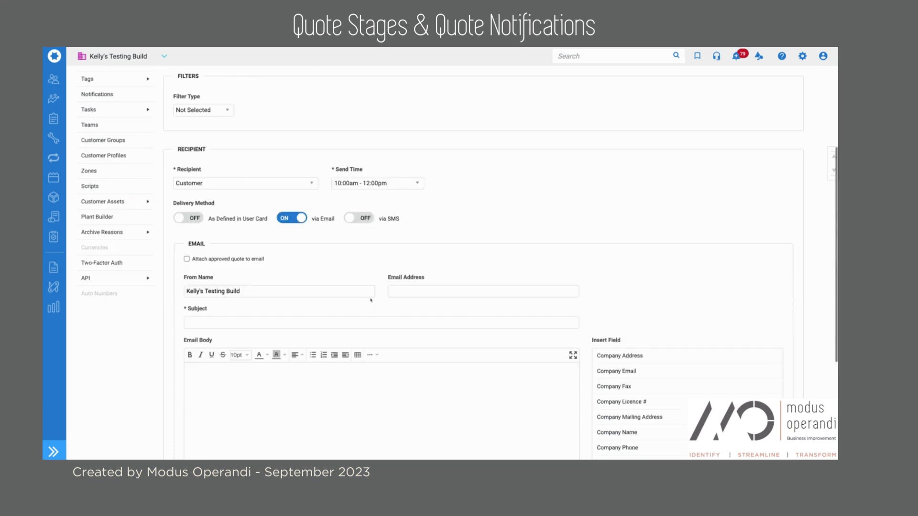
Type 'Quote Reminder for' as the email subject.
{"action": "left_click", "coordinate": [343, 323]}
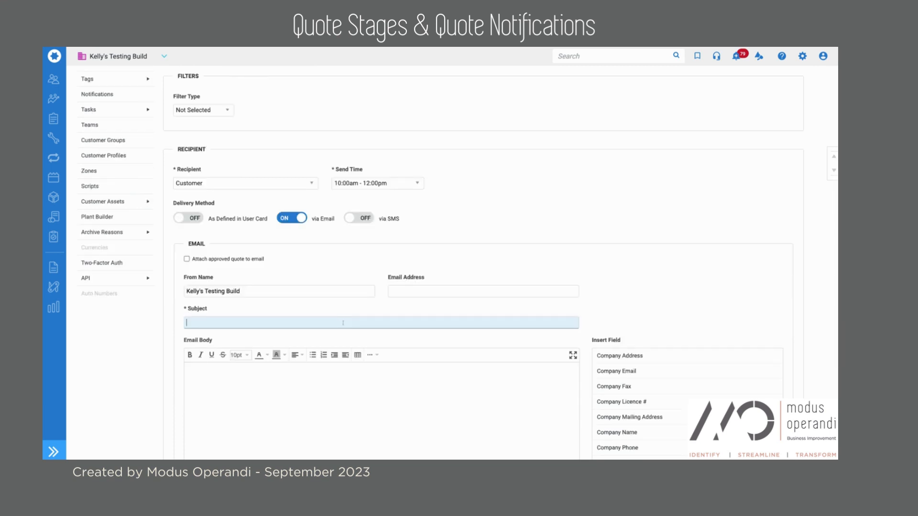
{"action": "type", "text": "Quote Reminder for"}
{"action": "scroll", "coordinate": [441, 448], "scroll_direction": "down", "scroll_amount": 1}
{"action": "scroll", "coordinate": [442, 448], "scroll_direction": "down", "scroll_amount": 1}
Insert the Site Full Address field from the Insert Field list.
{"action": "left_click", "coordinate": [537, 316]}
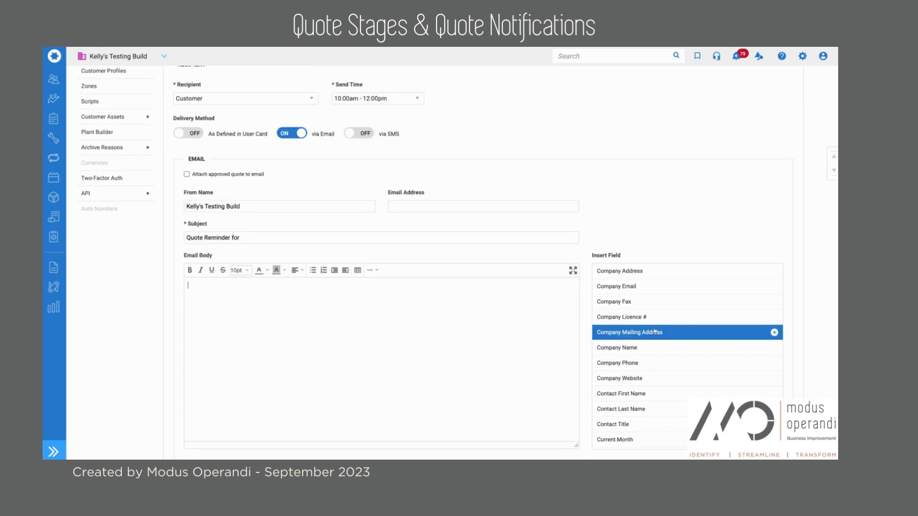
{"action": "scroll", "coordinate": [655, 332], "scroll_direction": "up", "scroll_amount": 1}
{"action": "scroll", "coordinate": [656, 338], "scroll_direction": "down", "scroll_amount": 3}
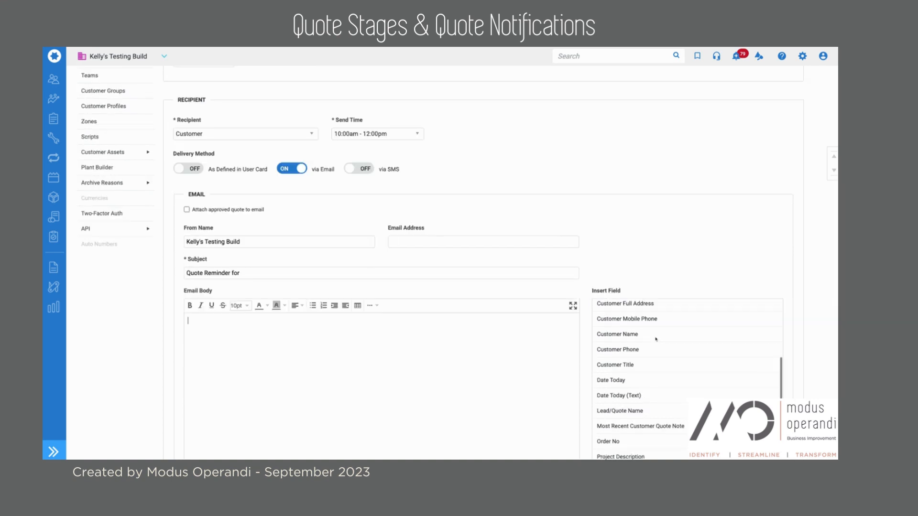
{"action": "scroll", "coordinate": [656, 339], "scroll_direction": "down", "scroll_amount": 5}
{"action": "scroll", "coordinate": [666, 245], "scroll_direction": "down", "scroll_amount": 4}
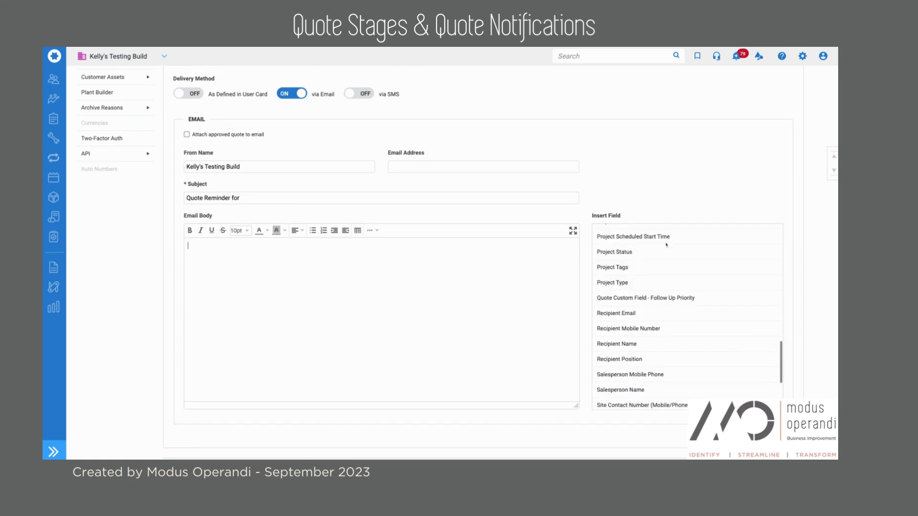
{"action": "scroll", "coordinate": [666, 245], "scroll_direction": "down", "scroll_amount": 3}
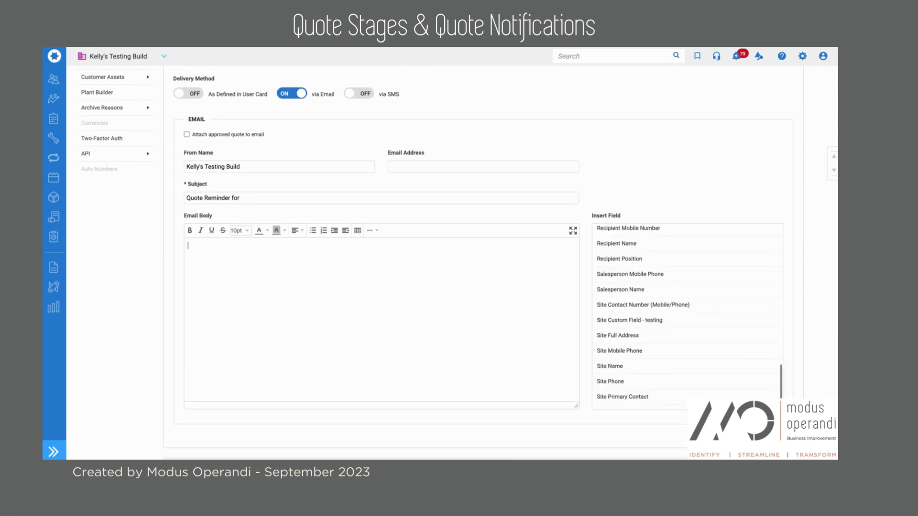
{"action": "left_click", "coordinate": [647, 338]}
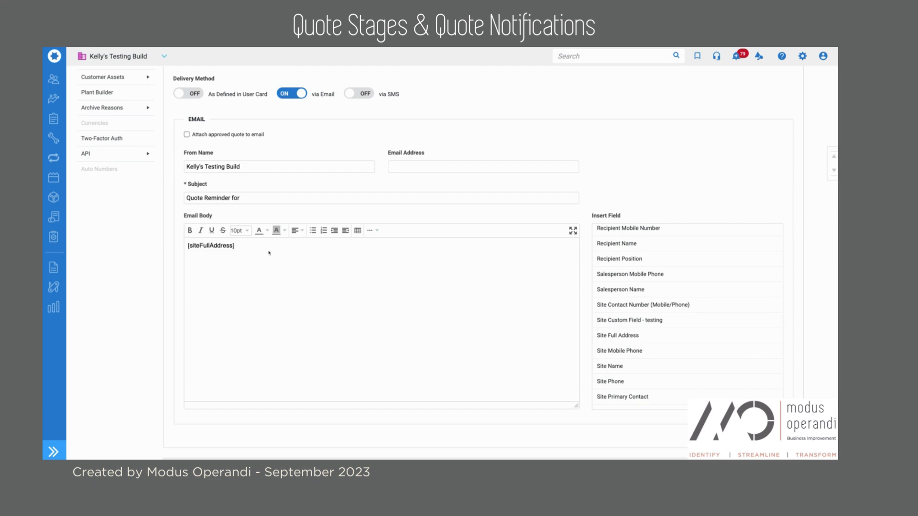
{"action": "left_click", "coordinate": [188, 247]}
Enter the sender e-mail address and complete the subject as 'Quote Reminder for [siteFullAddress]'.
{"action": "left_click", "coordinate": [423, 163]}
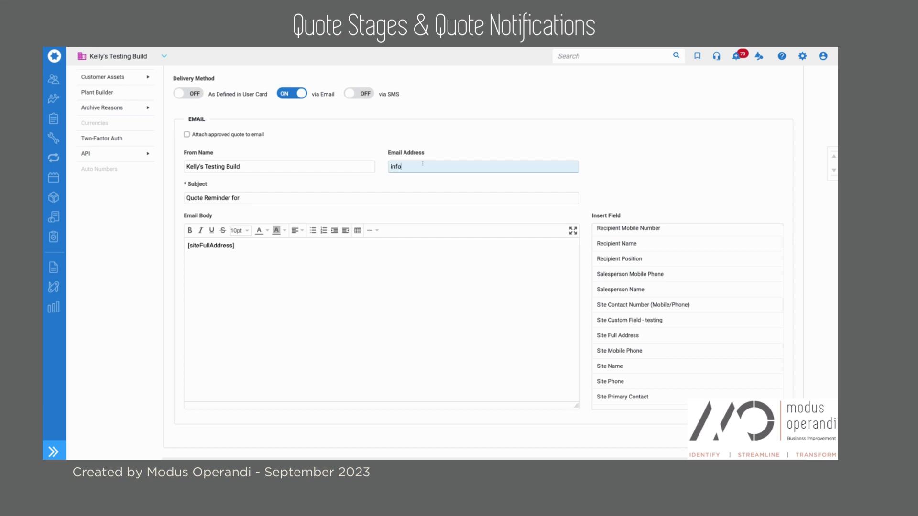
{"action": "left_click", "coordinate": [268, 193]}
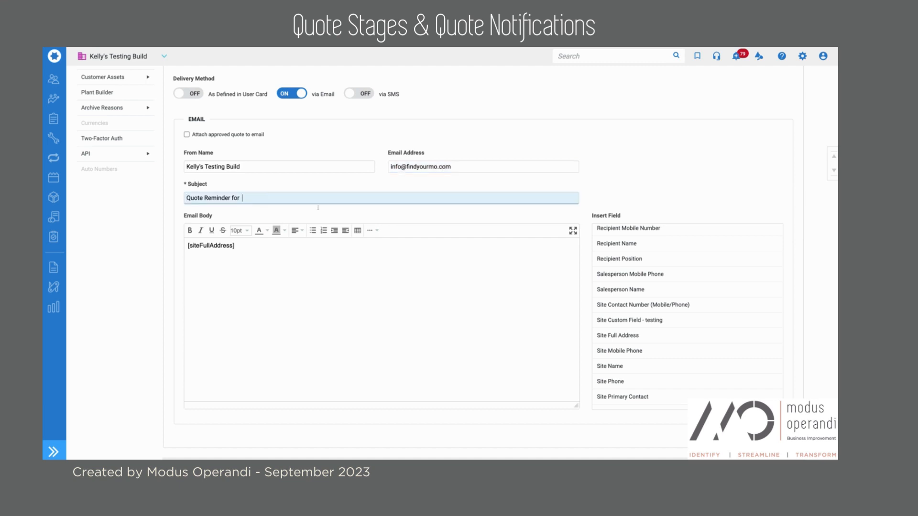
{"action": "type", "text": "[siteFullAddress]"}
{"action": "left_click", "coordinate": [228, 186]}
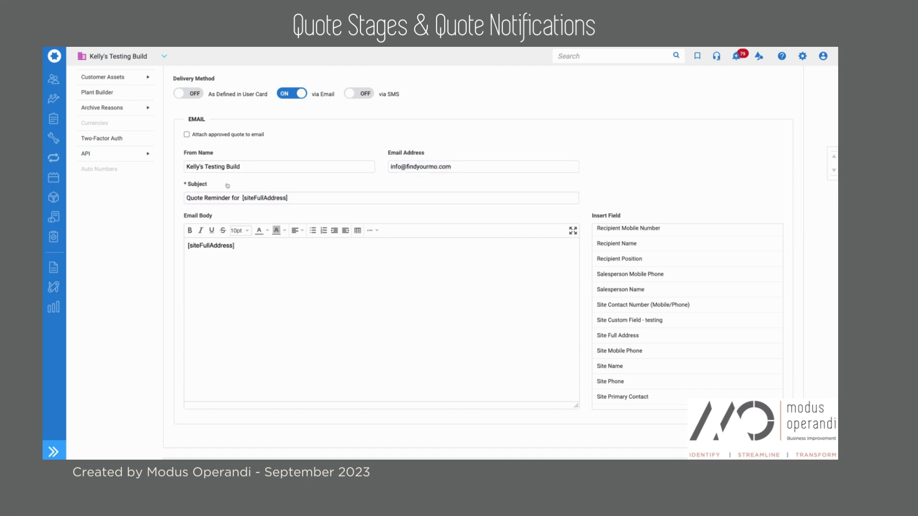
{"action": "left_click", "coordinate": [243, 198]}
{"action": "key", "text": "BackSpace"}
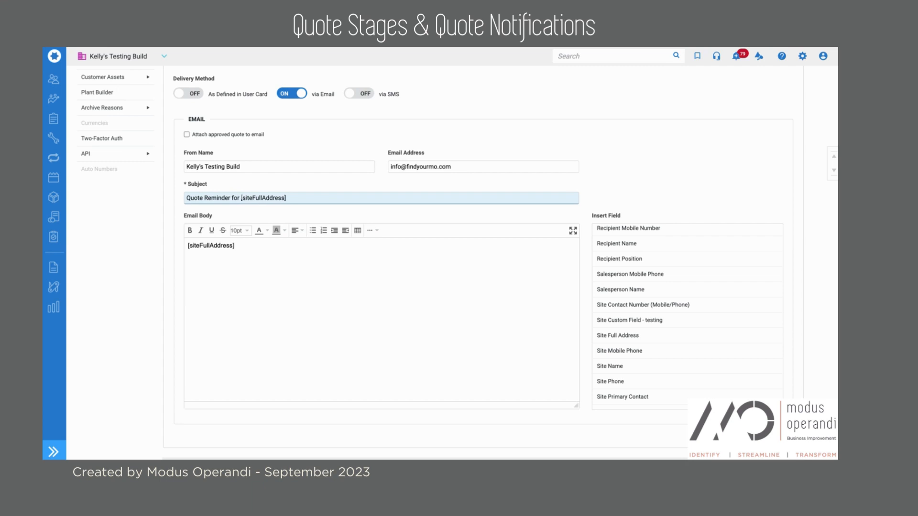
Replace the email body placeholder, starting the body with 'H'.
{"action": "left_click", "coordinate": [283, 244]}
{"action": "left_click_drag", "start_coordinate": [284, 244], "coordinate": [170, 245]}
{"action": "type", "text": "Hi"}
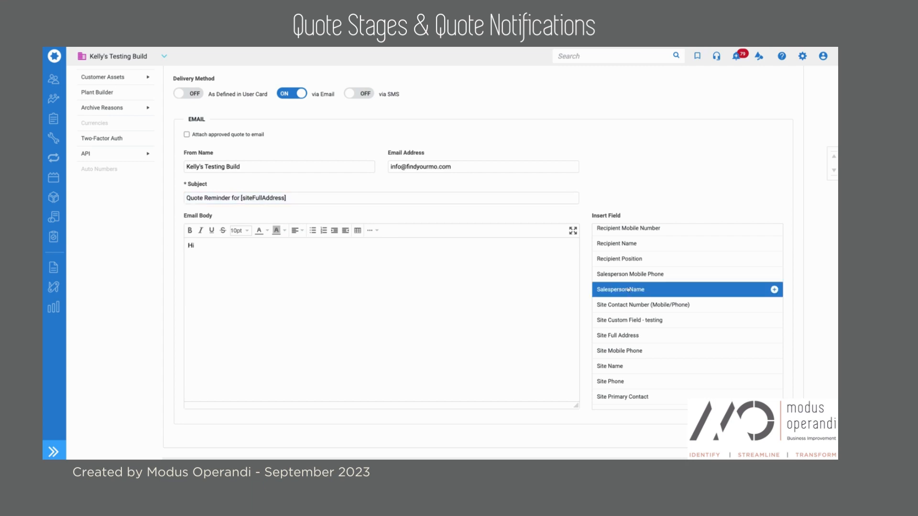
Greet [customerName] after 'Hi', then begin 'We recently sent you a quote for'.
{"action": "scroll", "coordinate": [628, 290], "scroll_direction": "up", "scroll_amount": 5}
{"action": "scroll", "coordinate": [628, 290], "scroll_direction": "up", "scroll_amount": 3}
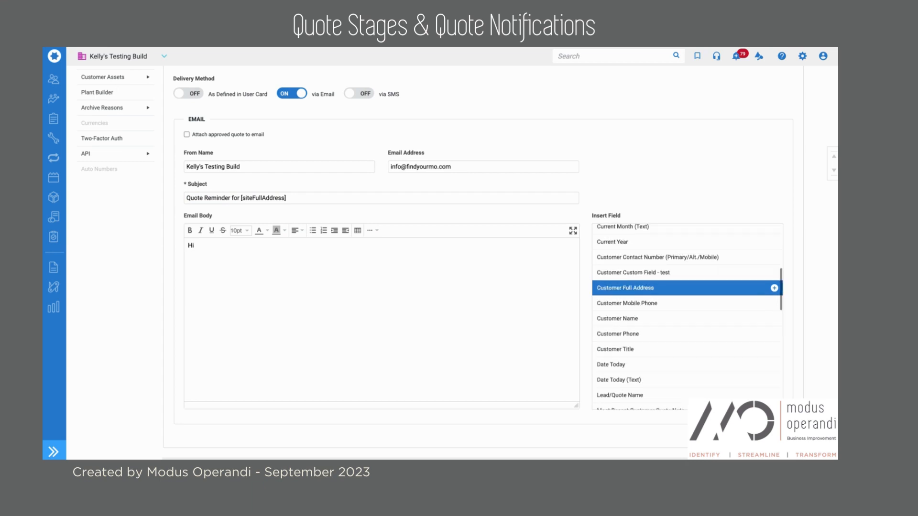
{"action": "left_click", "coordinate": [625, 319]}
{"action": "type", "text": ","}
{"action": "key", "text": "Return"}
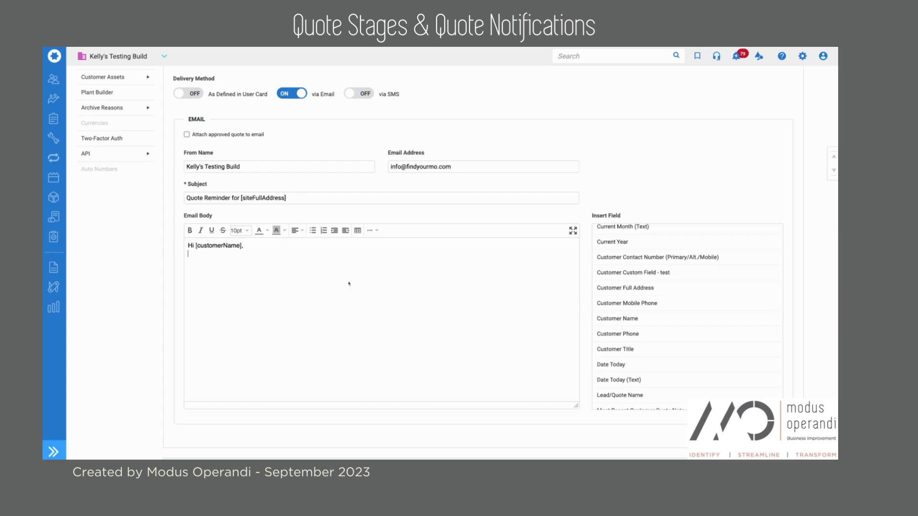
{"action": "key", "text": "Return"}
{"action": "type", "text": "We recently sent you a quote for"}
Add [siteFullAddress] and 'Please contact us at the office to discuss commencement of these works'.
{"action": "scroll", "coordinate": [707, 359], "scroll_direction": "down", "scroll_amount": 10}
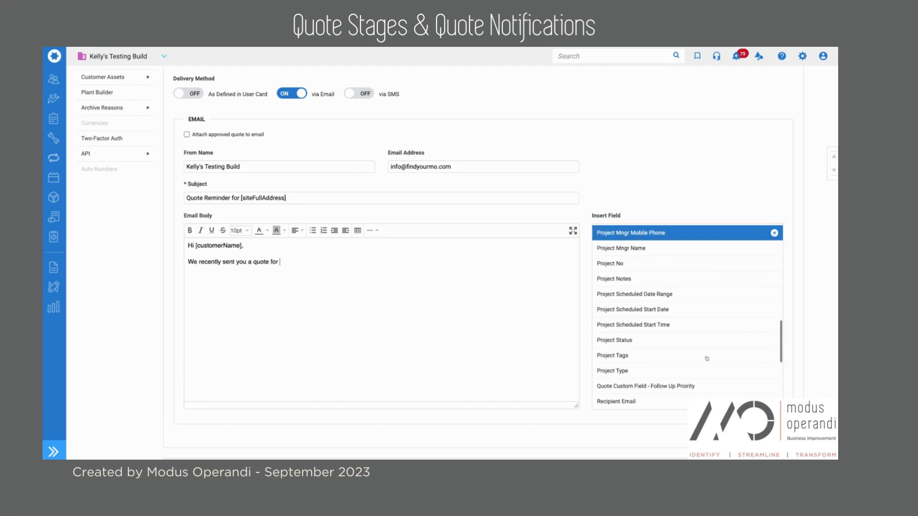
{"action": "scroll", "coordinate": [707, 358], "scroll_direction": "down", "scroll_amount": 5}
{"action": "scroll", "coordinate": [707, 358], "scroll_direction": "down", "scroll_amount": 1}
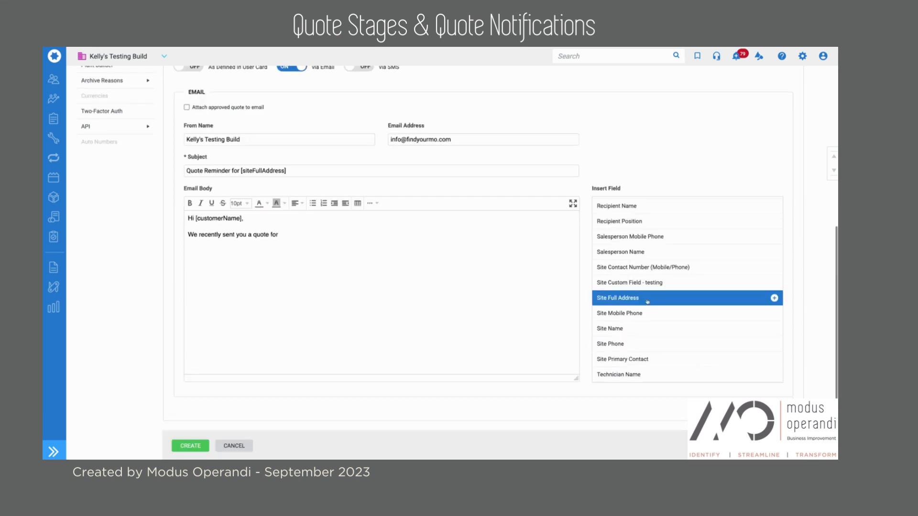
{"action": "left_click", "coordinate": [647, 301]}
{"action": "type", "text": ". "}
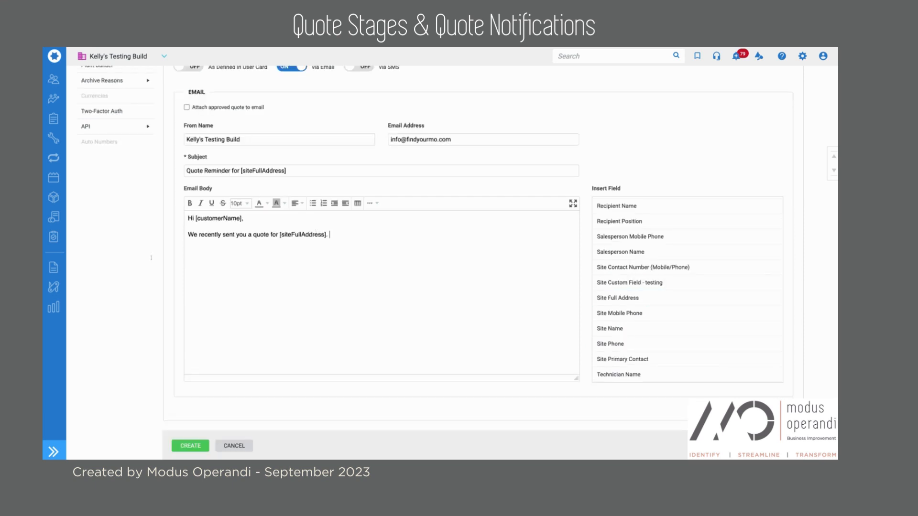
{"action": "type", "text": "Pleawse"}
{"action": "key", "text": "BackSpace"}
{"action": "key", "text": "BackSpace"}
{"action": "key", "text": "BackSpace"}
{"action": "key", "text": "BackSpace"}
{"action": "type", "text": "se contact us at the offie"}
{"action": "key", "text": "BackSpace"}
{"action": "key", "text": "BackSpace"}
{"action": "type", "text": "ce to disc"}
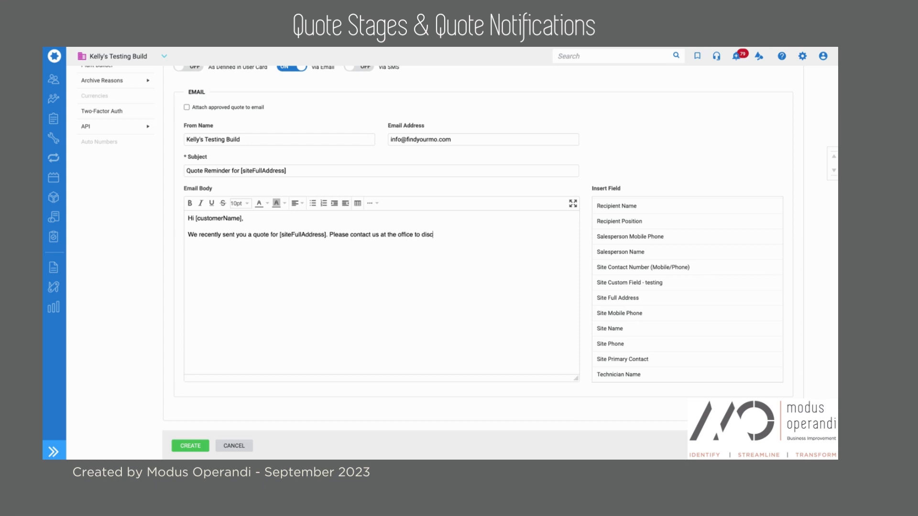
{"action": "type", "text": "uss commencement of these works."}
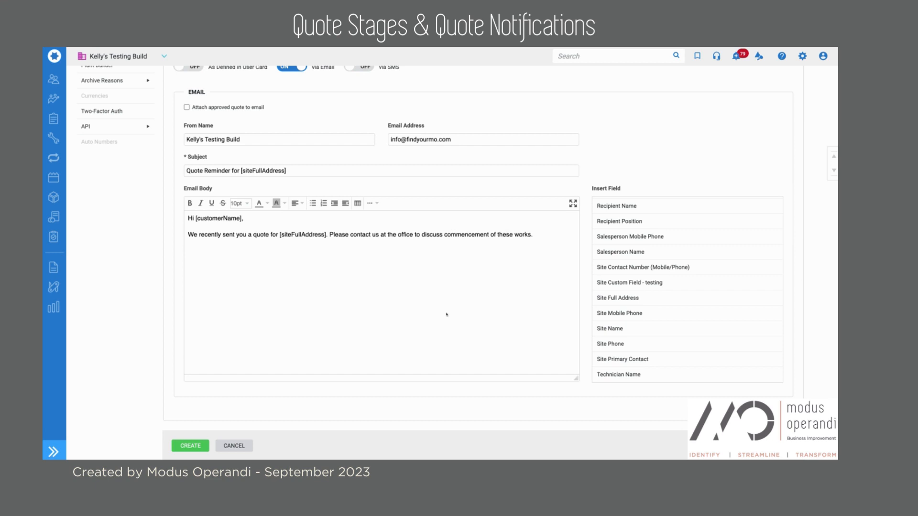
Sign the email off with the Company Name and Company Phone fields on separate lines.
{"action": "scroll", "coordinate": [687, 346], "scroll_direction": "down", "scroll_amount": 1}
{"action": "scroll", "coordinate": [670, 296], "scroll_direction": "up", "scroll_amount": 4}
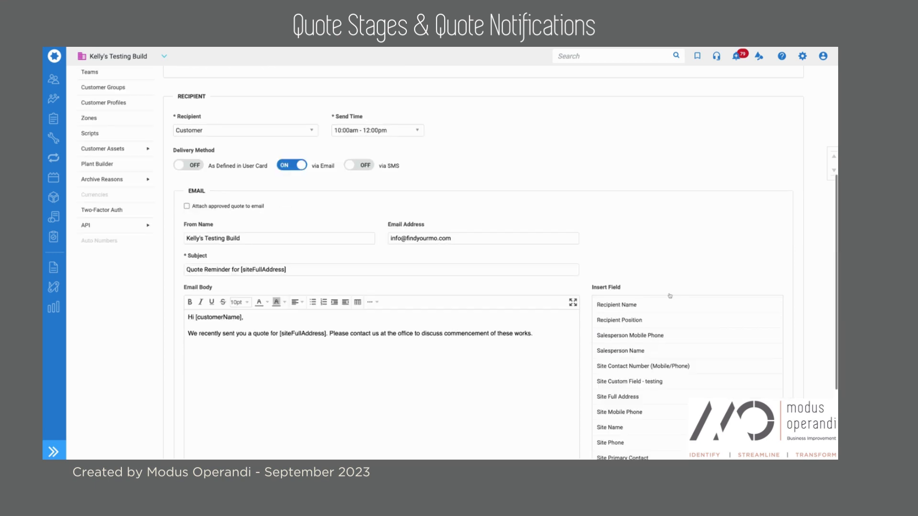
{"action": "scroll", "coordinate": [670, 296], "scroll_direction": "down", "scroll_amount": 2}
{"action": "scroll", "coordinate": [669, 296], "scroll_direction": "down", "scroll_amount": 2}
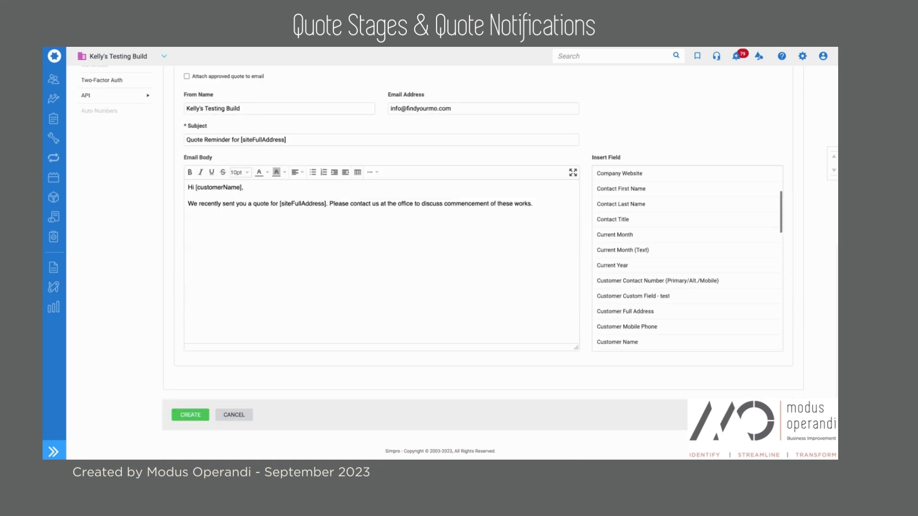
{"action": "scroll", "coordinate": [644, 296], "scroll_direction": "up", "scroll_amount": 3}
{"action": "scroll", "coordinate": [644, 295], "scroll_direction": "down", "scroll_amount": 1}
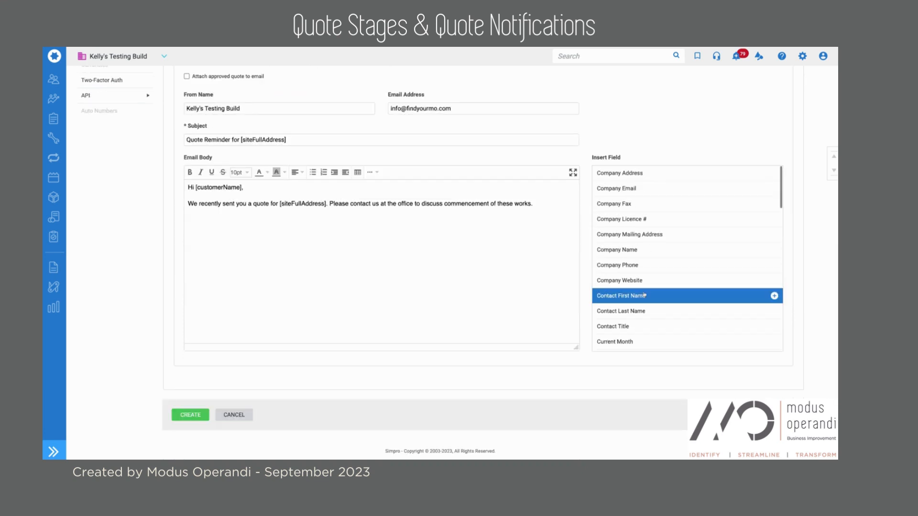
{"action": "left_click", "coordinate": [635, 247]}
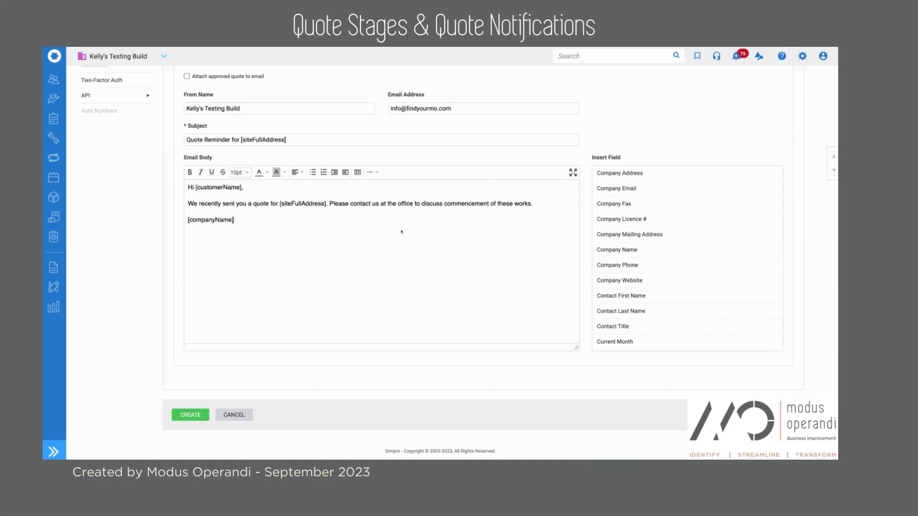
{"action": "key", "text": "Return"}
{"action": "scroll", "coordinate": [614, 232], "scroll_direction": "down", "scroll_amount": 1}
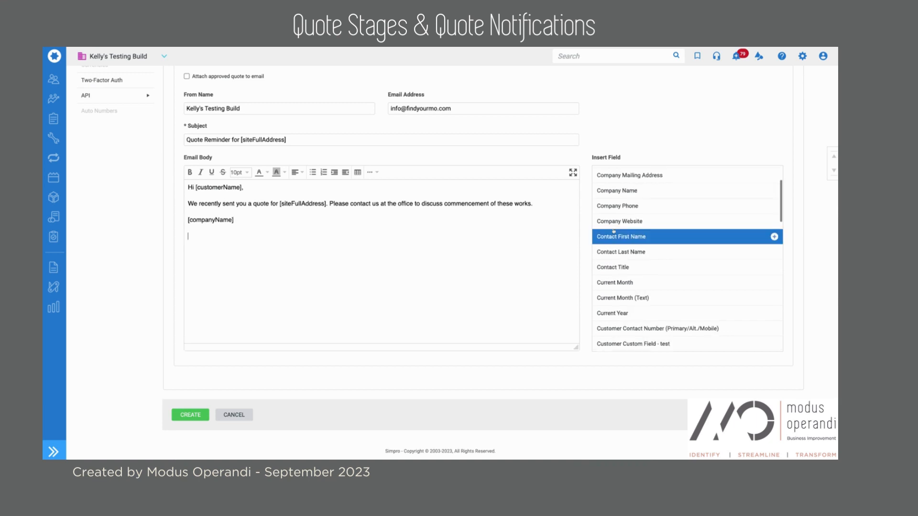
{"action": "left_click", "coordinate": [617, 206]}
Create the Quote Follow Up notification.
{"action": "scroll", "coordinate": [654, 271], "scroll_direction": "down", "scroll_amount": 2}
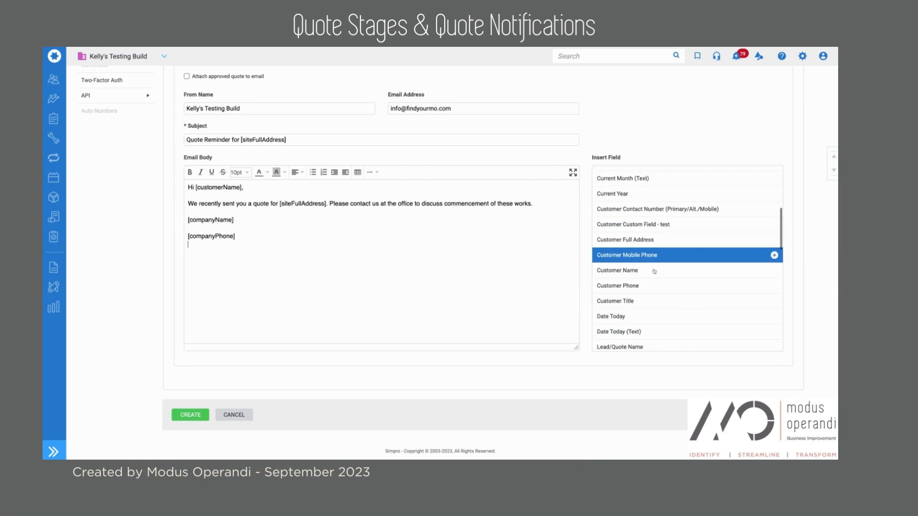
{"action": "scroll", "coordinate": [641, 276], "scroll_direction": "down", "scroll_amount": 1}
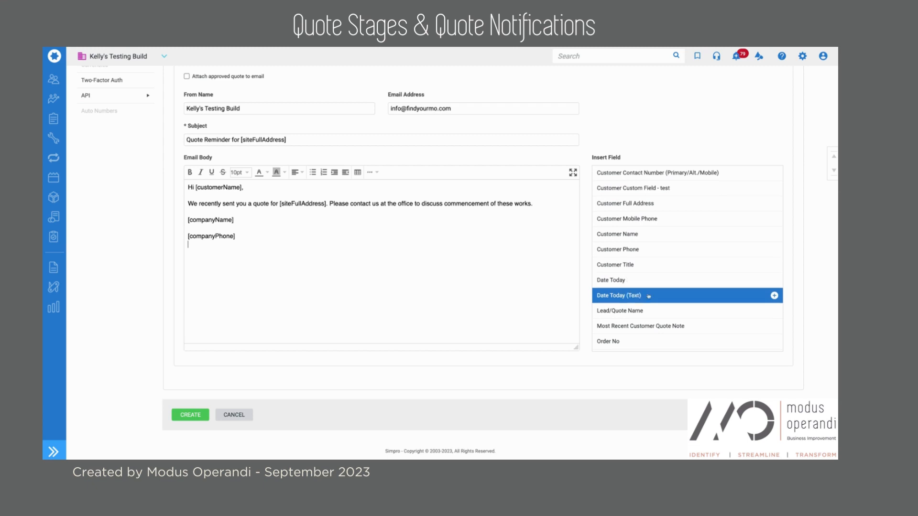
{"action": "scroll", "coordinate": [649, 296], "scroll_direction": "down", "scroll_amount": 2}
{"action": "scroll", "coordinate": [649, 296], "scroll_direction": "down", "scroll_amount": 2}
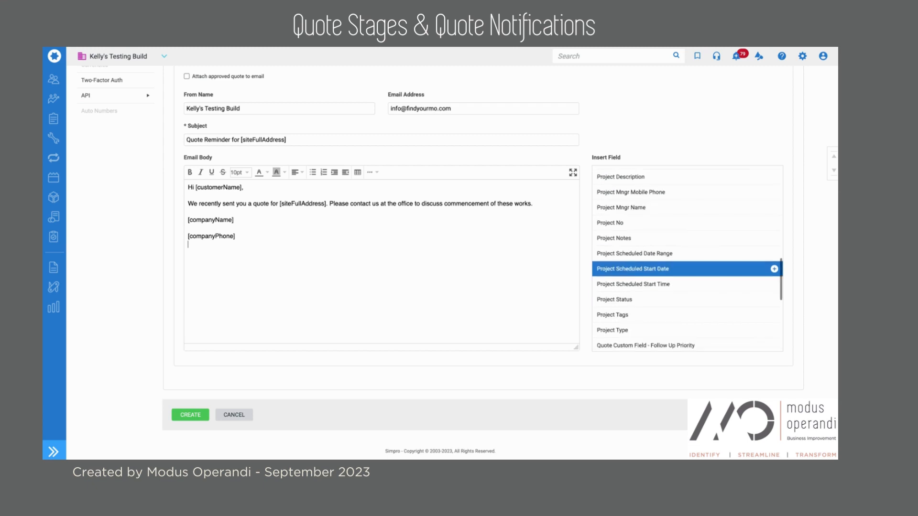
{"action": "scroll", "coordinate": [683, 287], "scroll_direction": "down", "scroll_amount": 1}
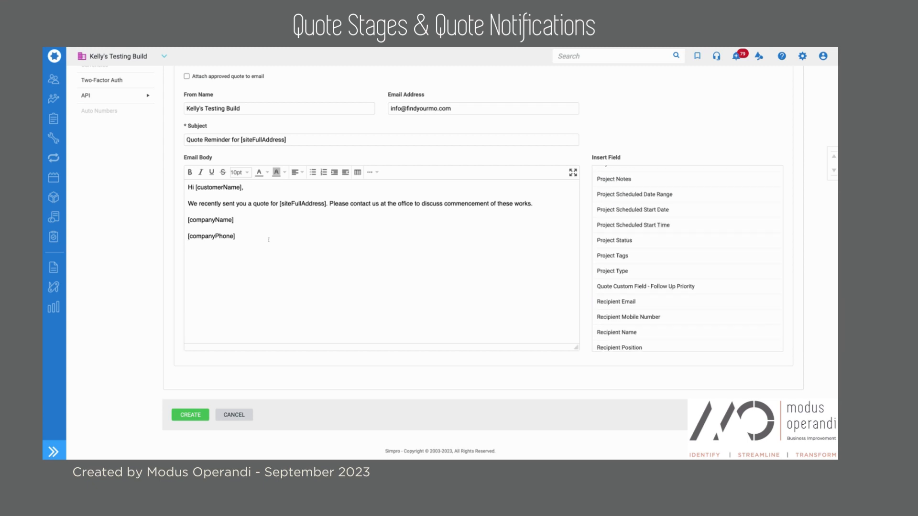
{"action": "scroll", "coordinate": [241, 324], "scroll_direction": "up", "scroll_amount": 1}
{"action": "scroll", "coordinate": [216, 411], "scroll_direction": "up", "scroll_amount": 1}
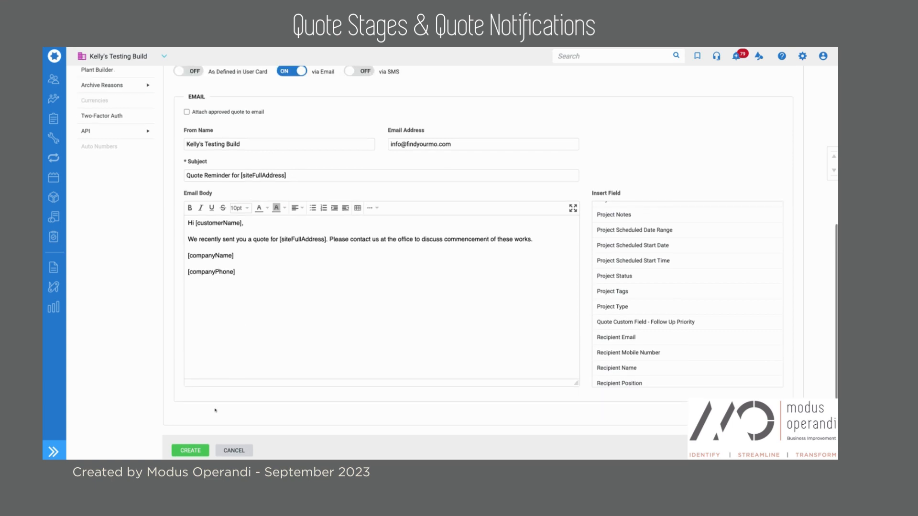
{"action": "left_click", "coordinate": [200, 454]}
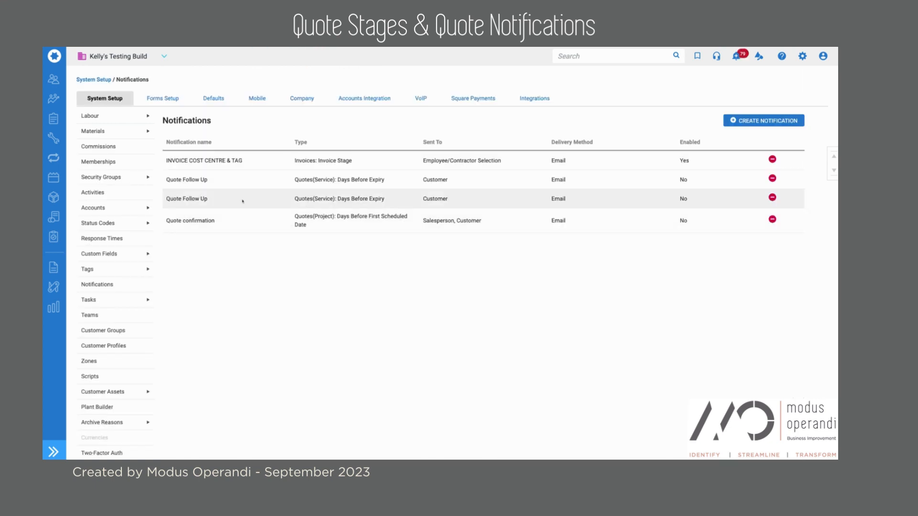
Open the Quote Follow Up row in Notifications and switch Enabled to ON.
{"action": "left_click", "coordinate": [338, 178]}
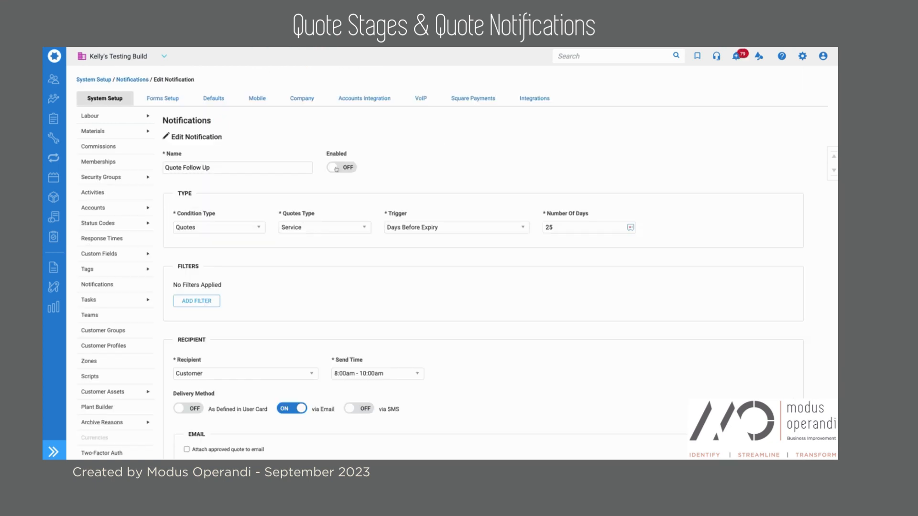
{"action": "left_click", "coordinate": [337, 169]}
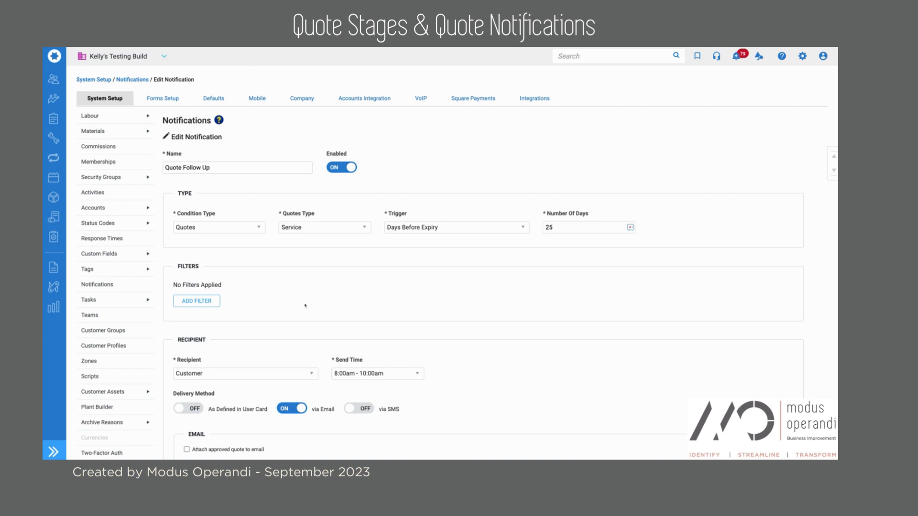